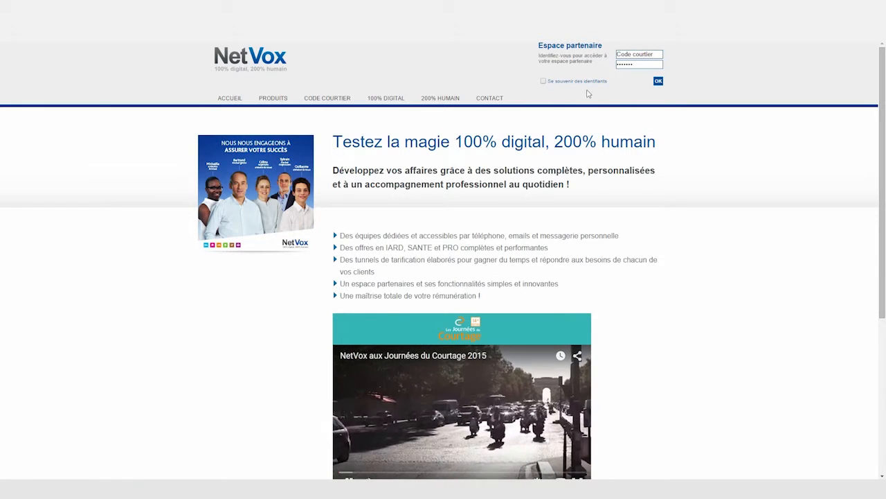
Step: Log into the partner space with the broker code and password, remembering the credentials
left_click_drag(666, 58, 594, 58)
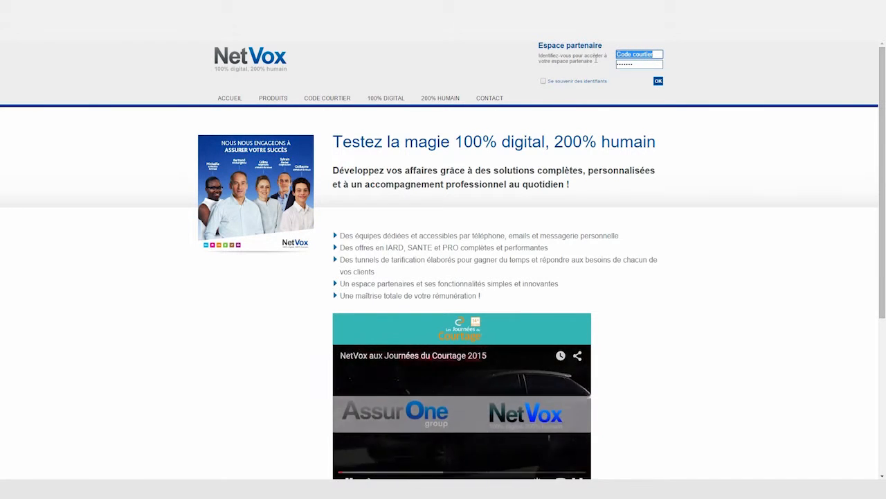
type("NETX5000")
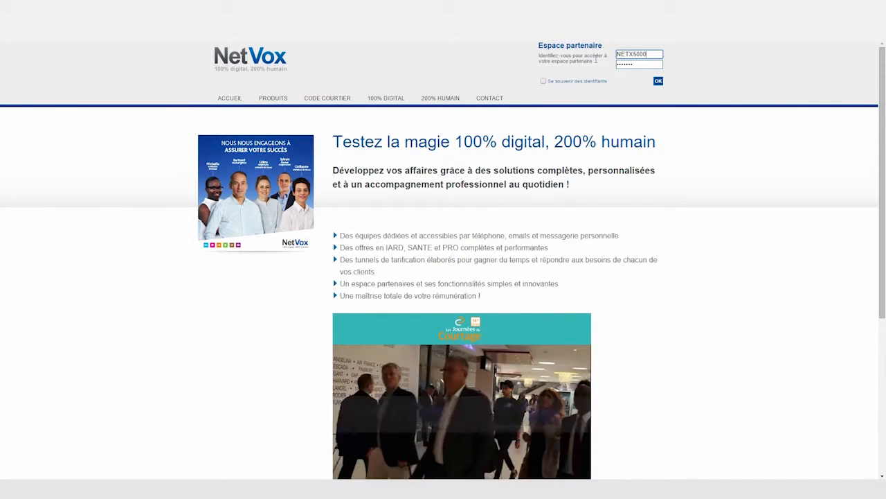
left_click(649, 65)
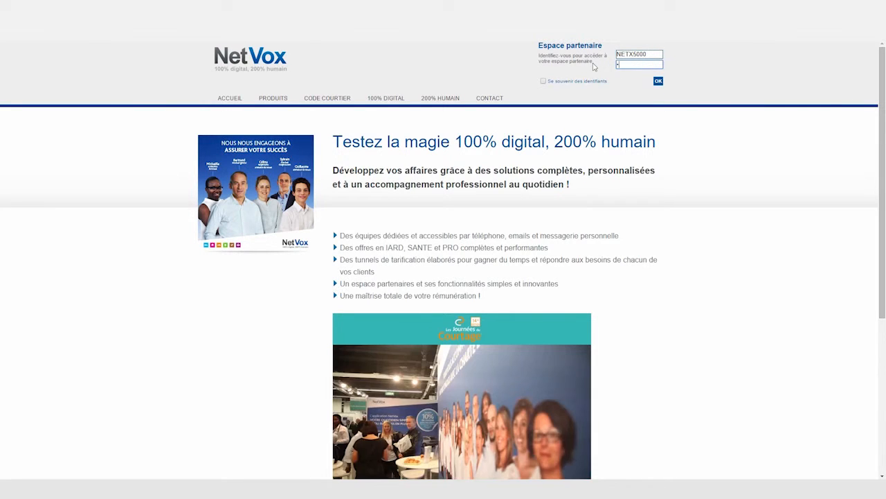
type("•••")
left_click(544, 81)
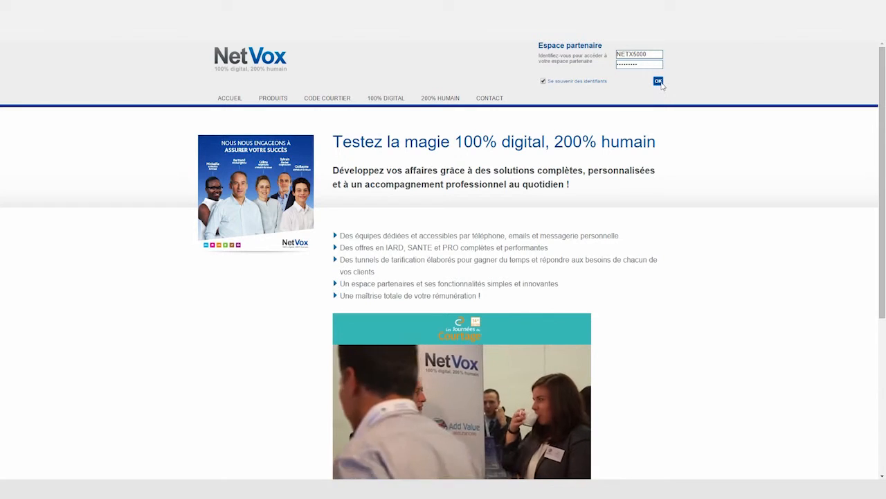
left_click(659, 81)
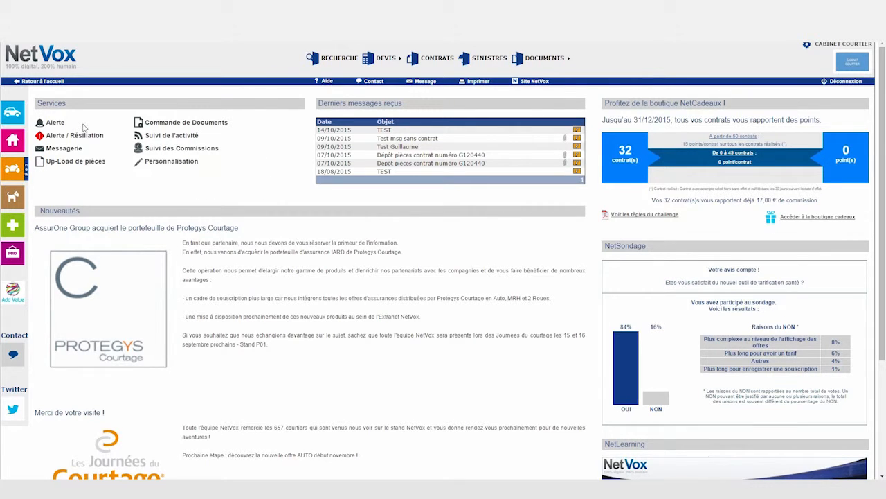
Step: Show the DEVIS > Nouveau Devis product submenu listing Auto, Camping-Car and others
mouse_move(13, 114)
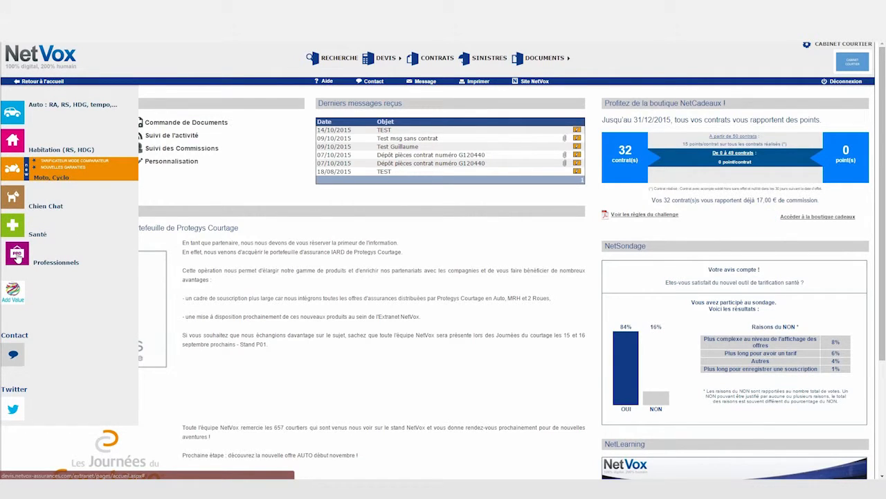
mouse_move(399, 62)
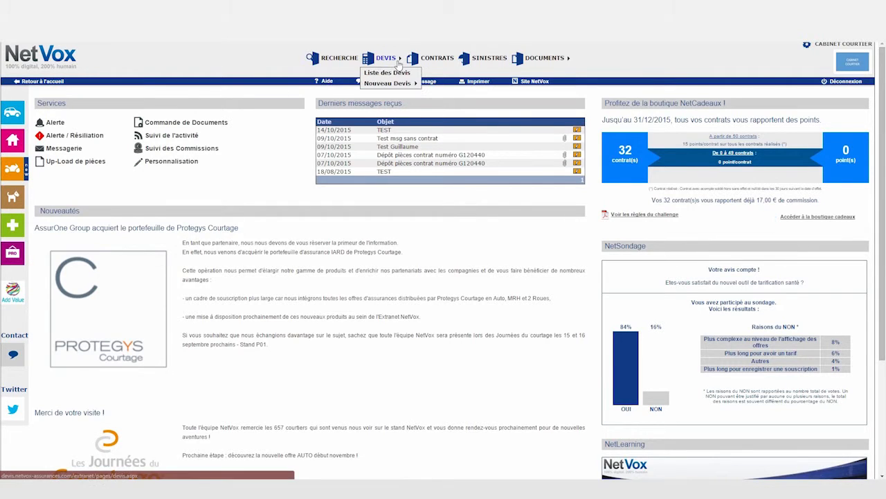
mouse_move(397, 84)
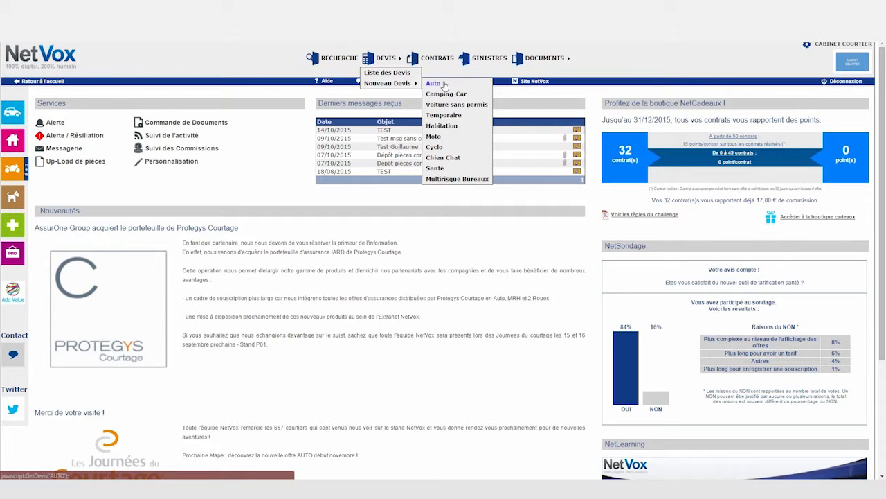
Step: Start an Auto quote for a vehicle the client already owns
left_click(434, 83)
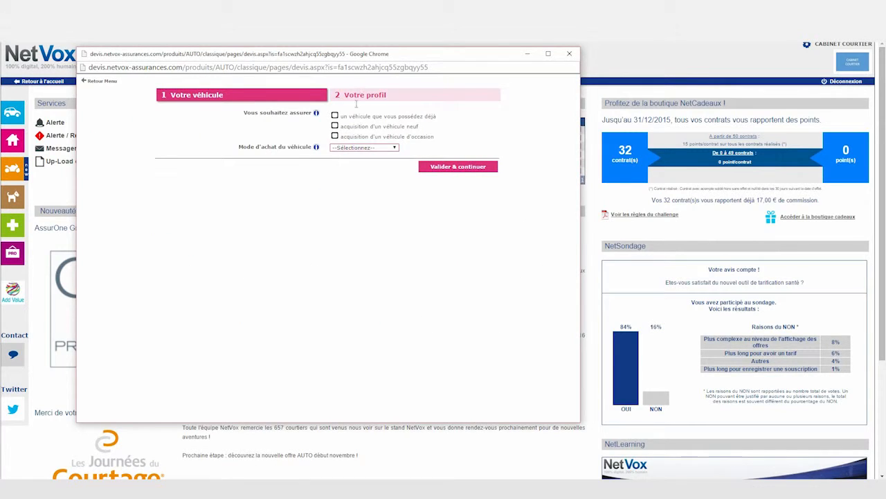
left_click(335, 116)
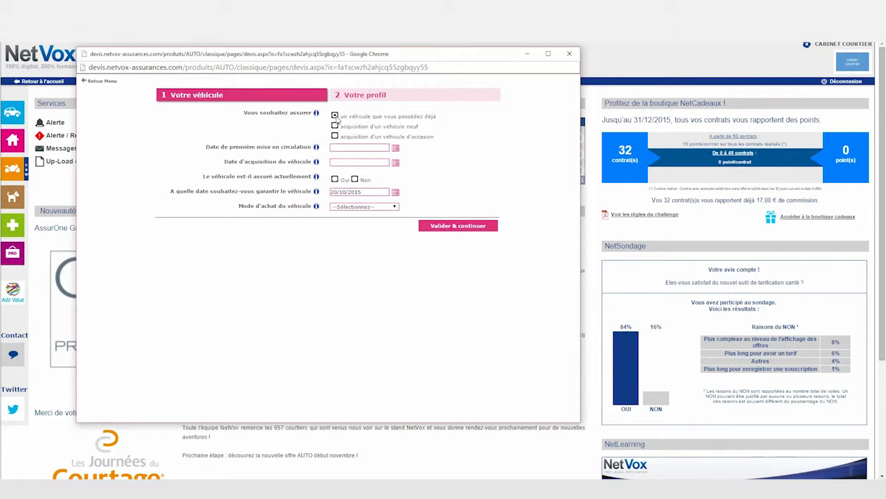
mouse_move(316, 115)
Step: Enter first registration 01/01/2015 and acquisition 01/10/2015, and mark the vehicle currently insured
left_click(359, 148)
type("01/01/2015")
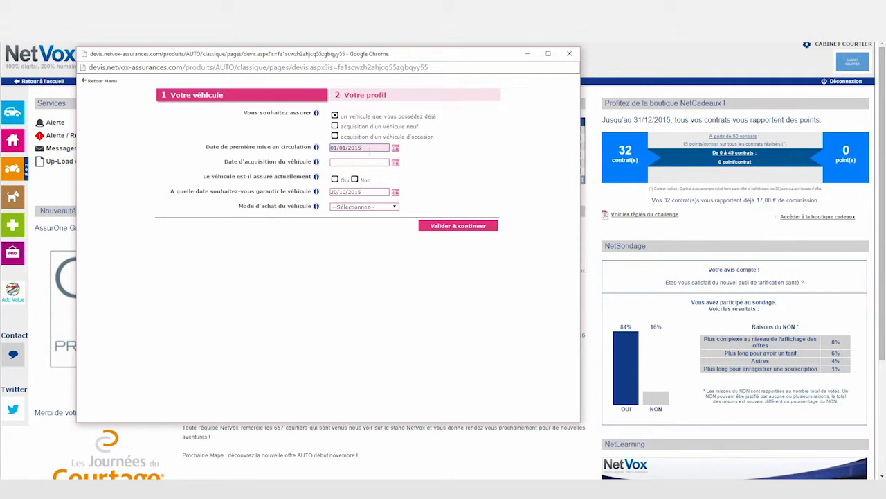
key("Tab")
type("01/10/2015")
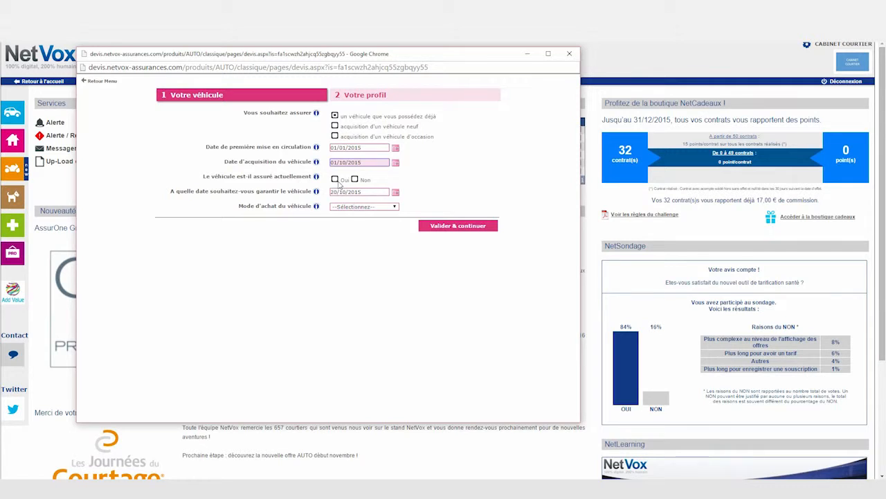
left_click(337, 181)
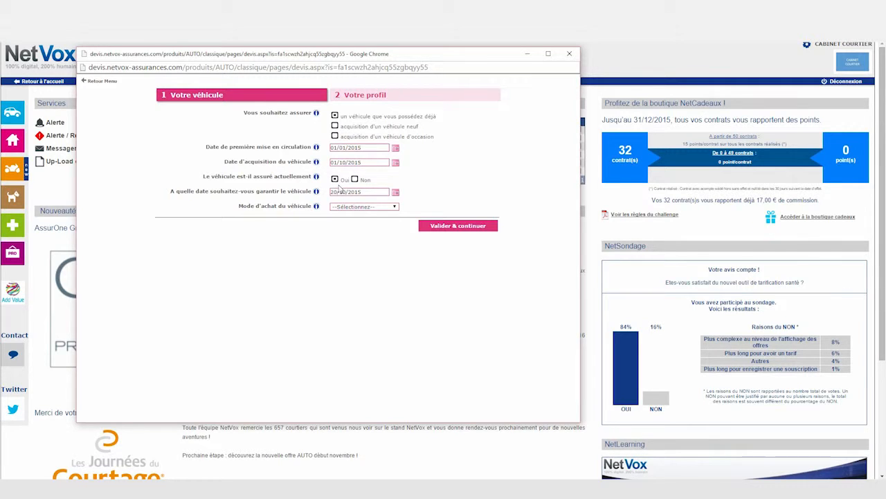
left_click(396, 208)
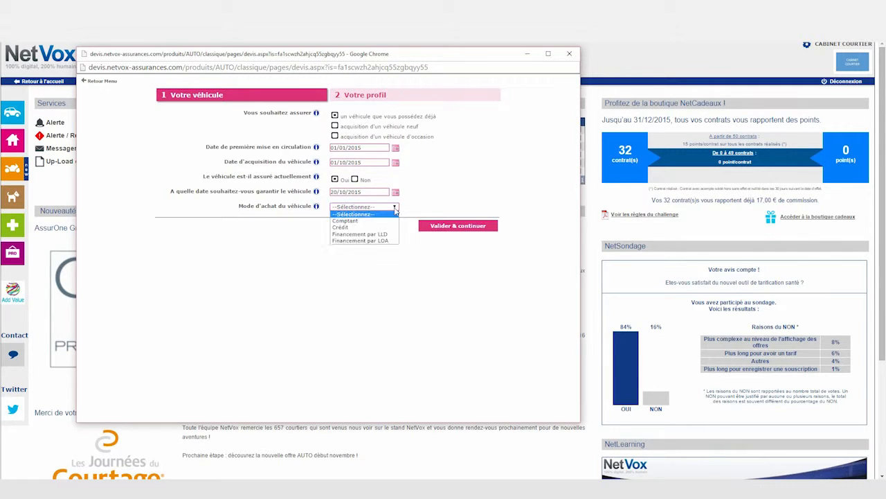
Step: Set purchase mode Comptant and vehicle PEUGEOT 107 BERLINE 3 PORTES, ACCESS version
left_click(387, 221)
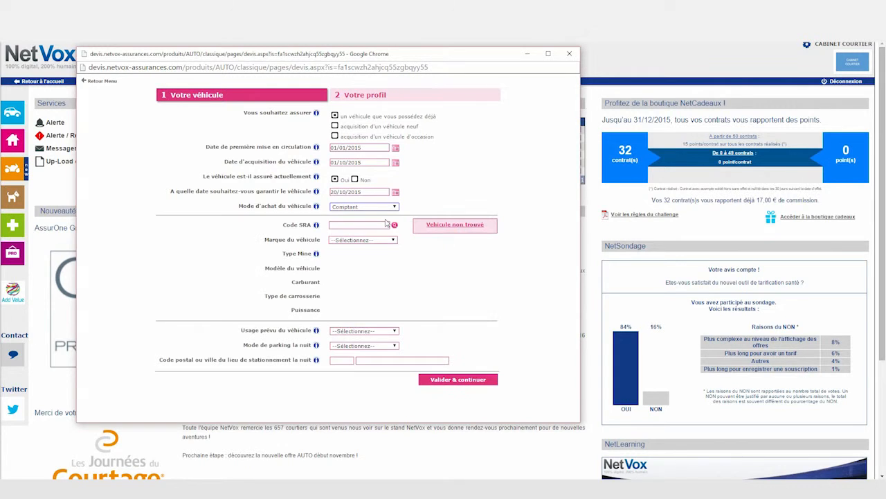
left_click(393, 241)
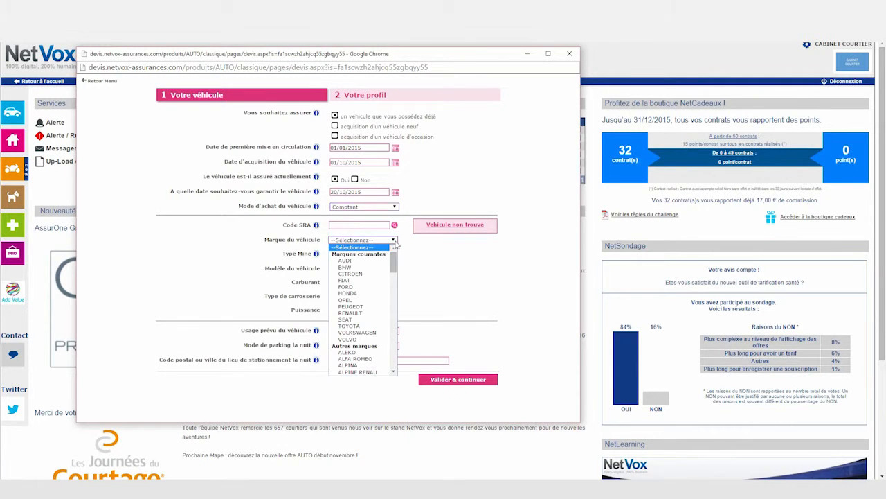
left_click(360, 307)
left_click(389, 272)
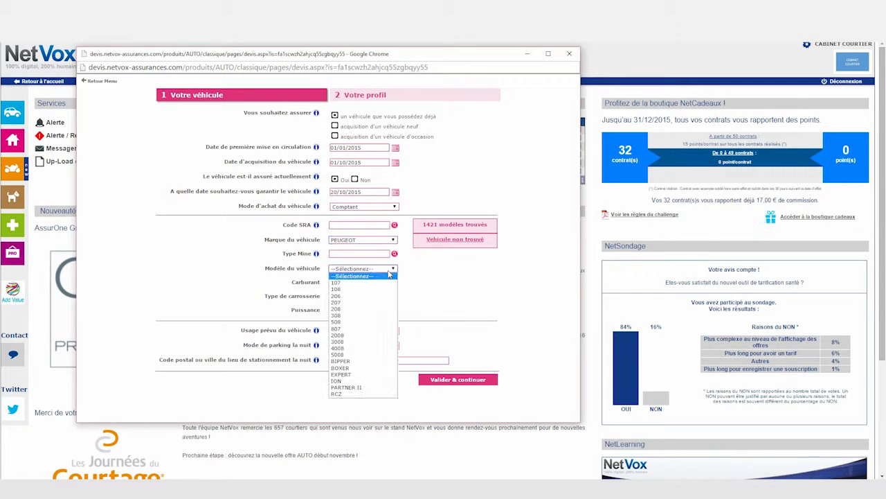
left_click(375, 281)
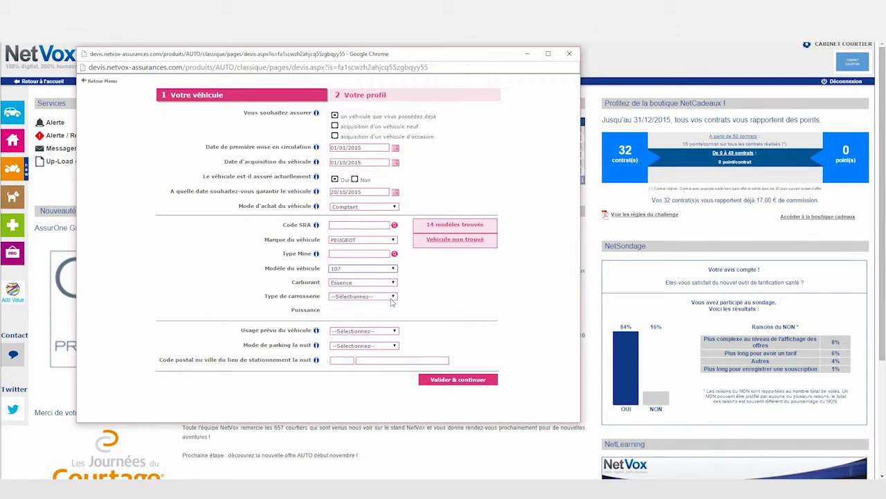
left_click(392, 297)
left_click(381, 309)
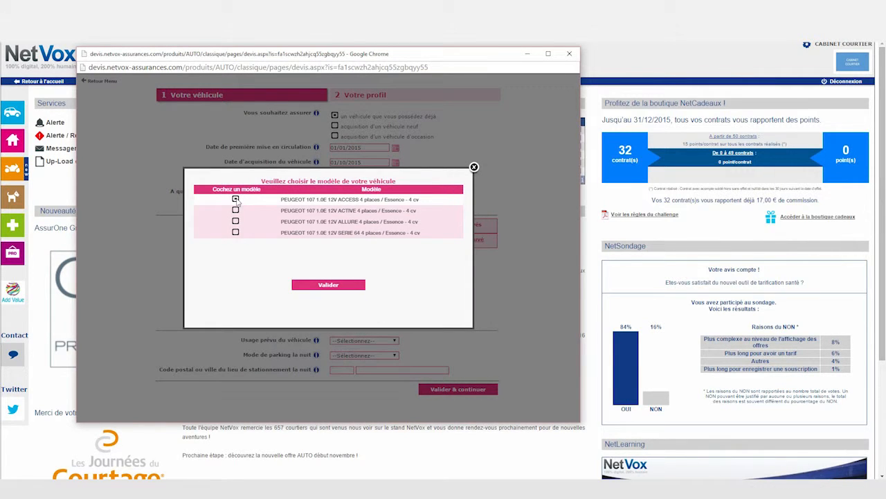
left_click(235, 199)
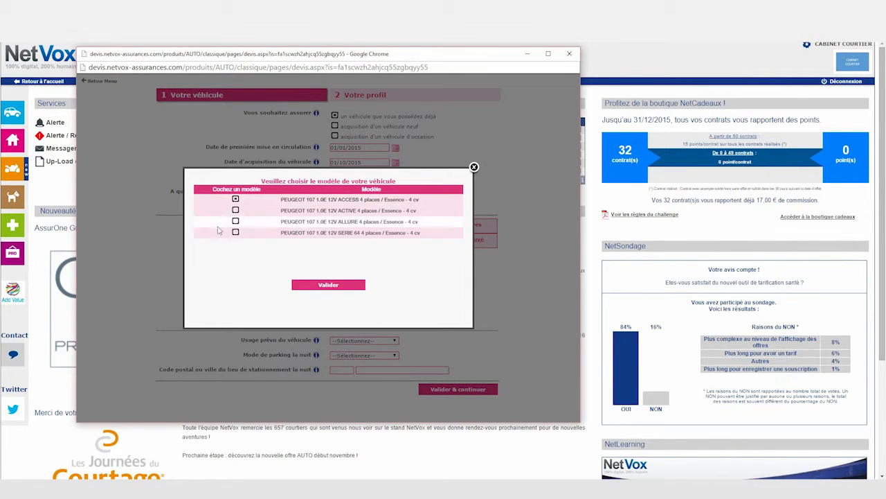
left_click(339, 286)
Step: Set Vie privée use and Voie publique night parking in 95210 ST GRATIEN, then validate
left_click(394, 331)
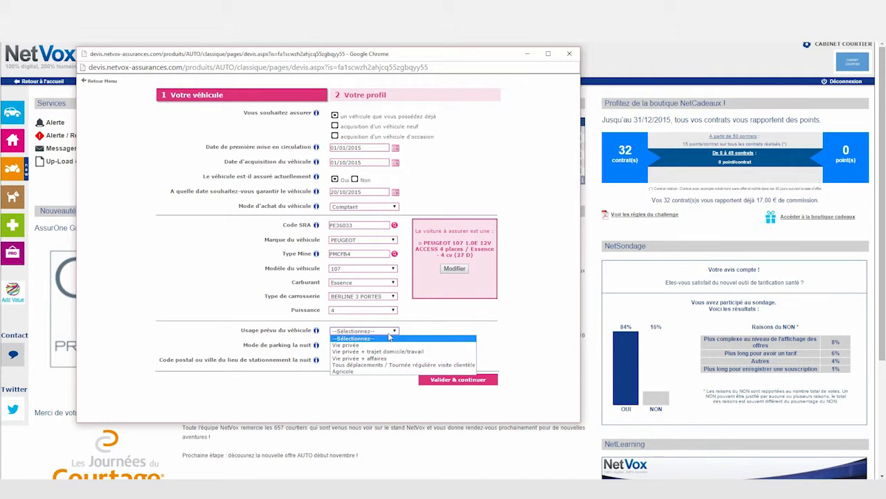
left_click(384, 347)
left_click(392, 346)
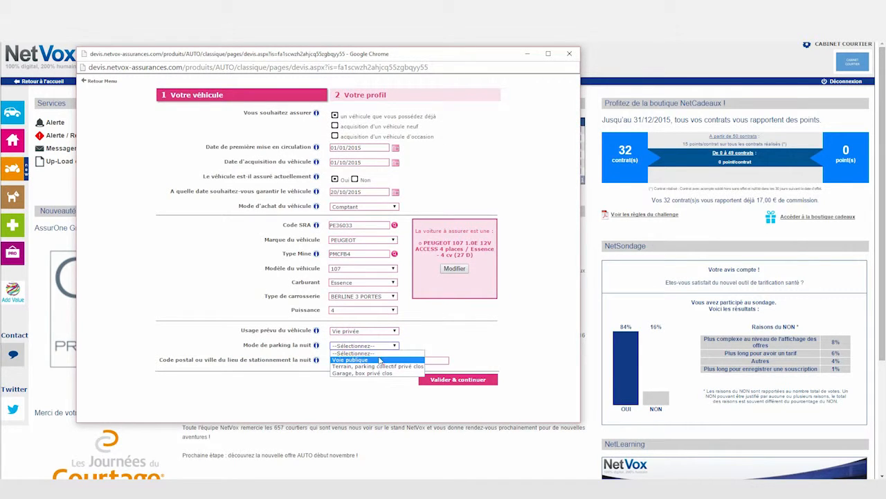
left_click(349, 360)
left_click(342, 361)
type("952")
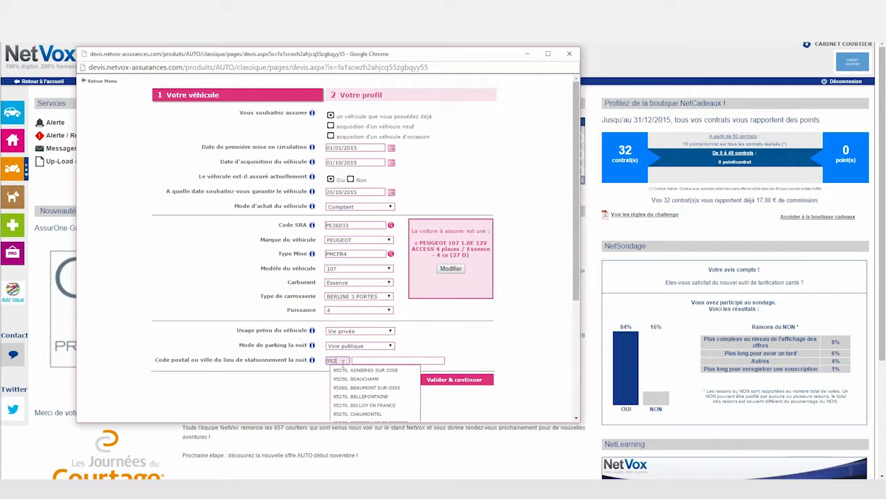
type("10")
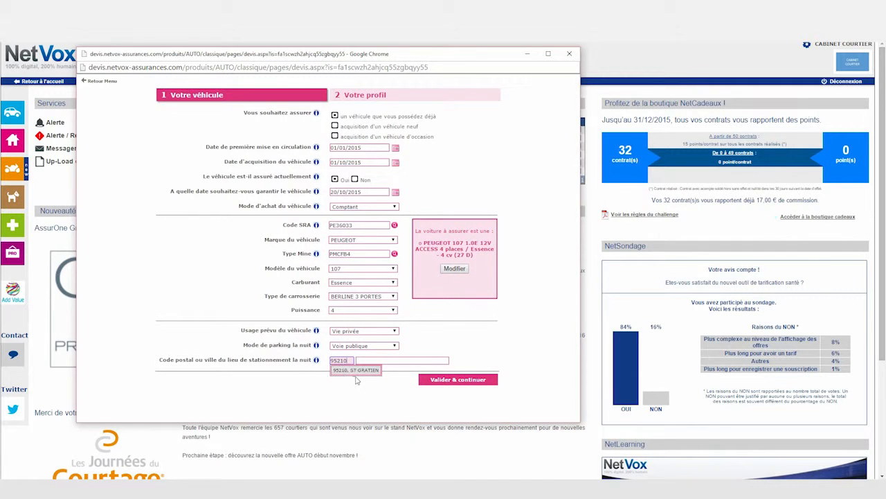
left_click(359, 372)
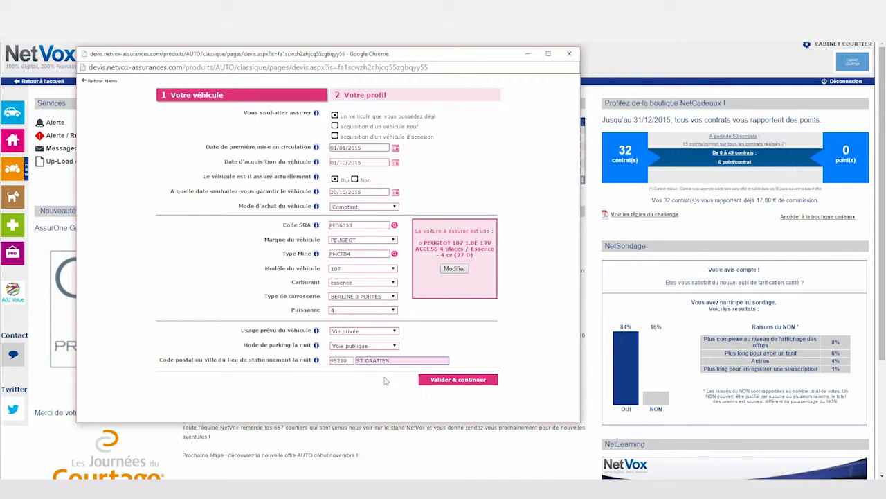
left_click(442, 381)
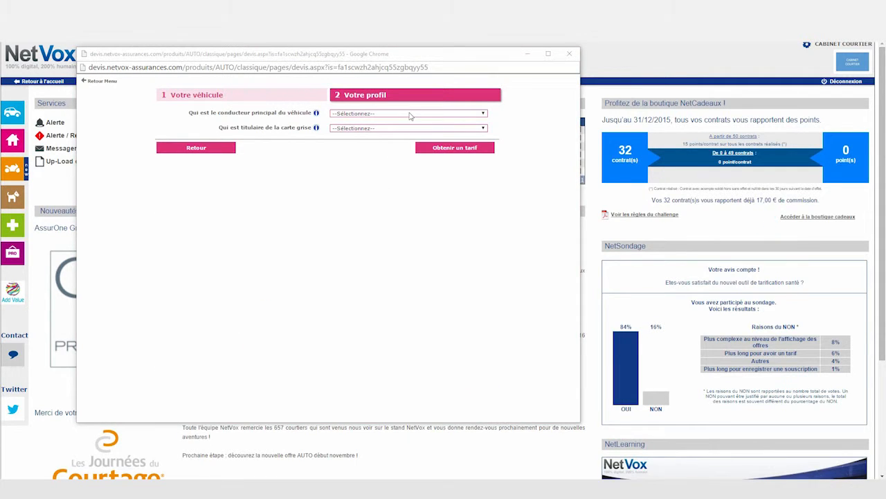
Step: Make Vous-même the main driver and Le Souscripteur the registration holder
left_click(410, 115)
left_click(405, 127)
left_click(380, 130)
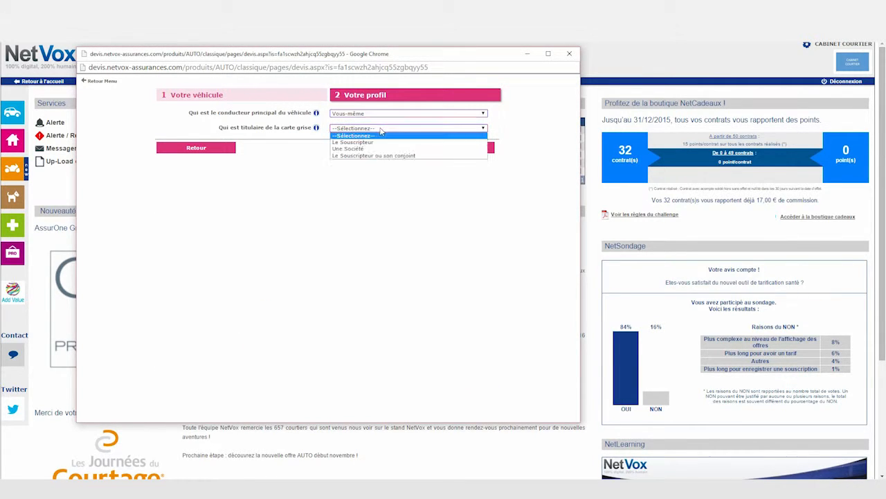
left_click(380, 142)
left_click(355, 198)
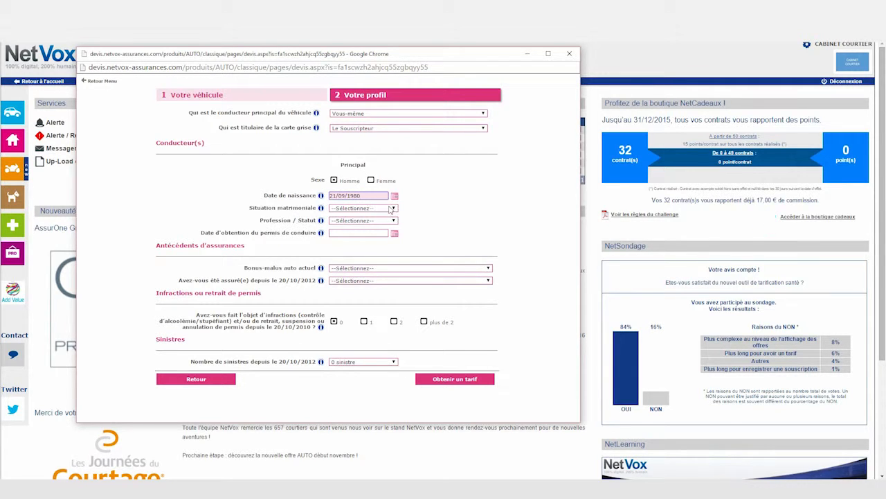
Step: Set the driver as Marié(e), Salarié, with licence date 14/02/2005
left_click(372, 208)
left_click(376, 223)
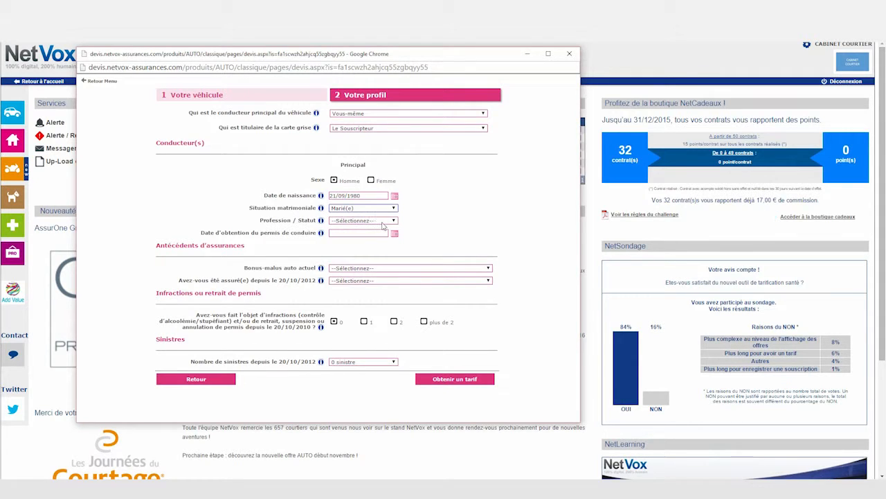
left_click(378, 221)
left_click(371, 235)
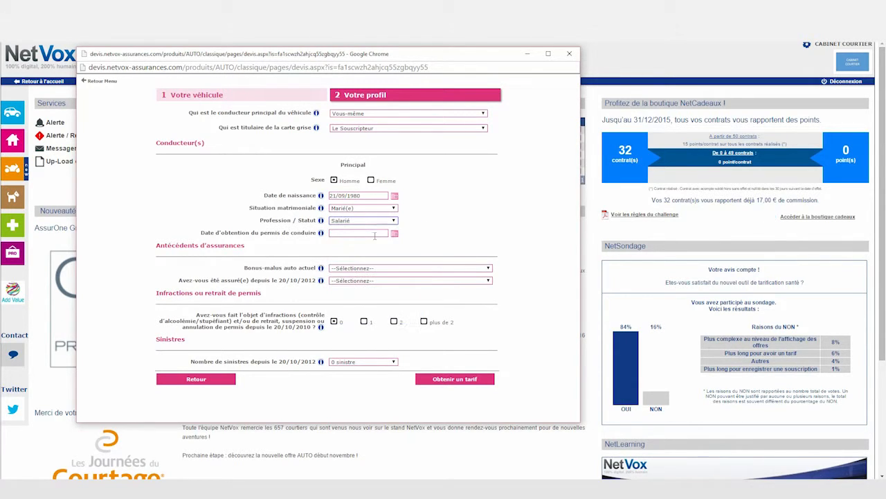
left_click(373, 235)
type("14/02/2005")
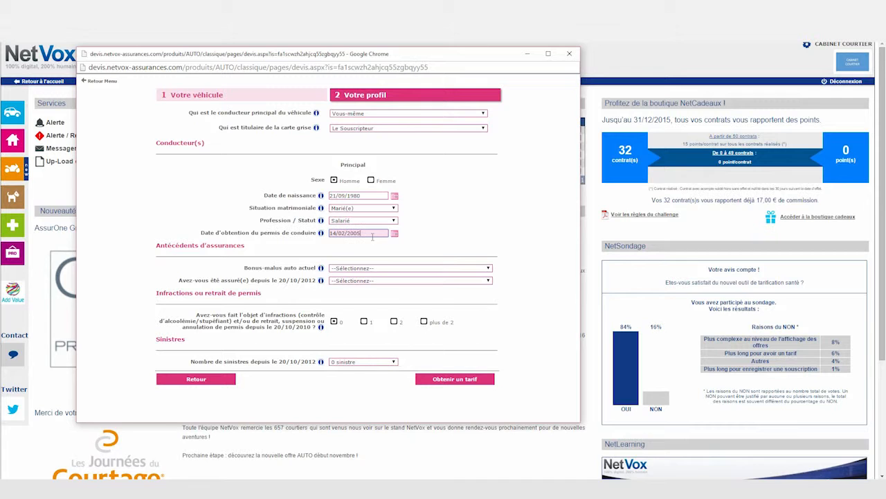
Step: Choose 50% bonus, insured without interruption over 36 months, previous insurer AG2R
left_click(375, 268)
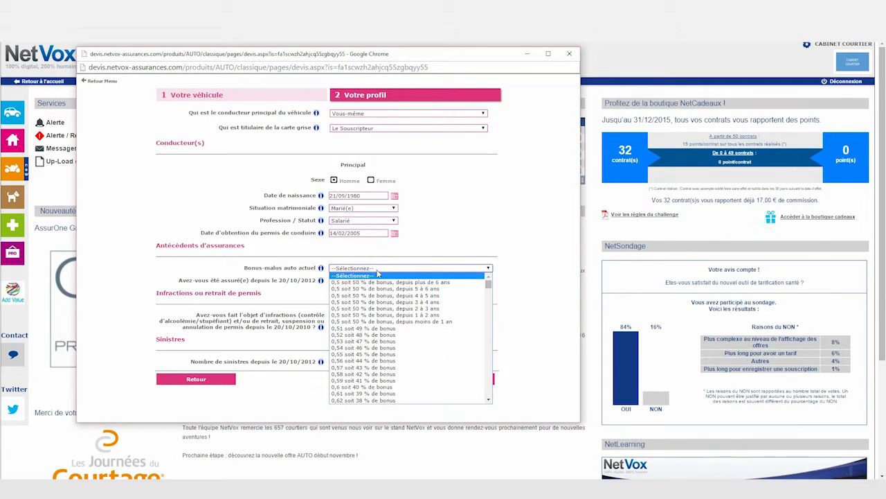
left_click(378, 275)
left_click(379, 281)
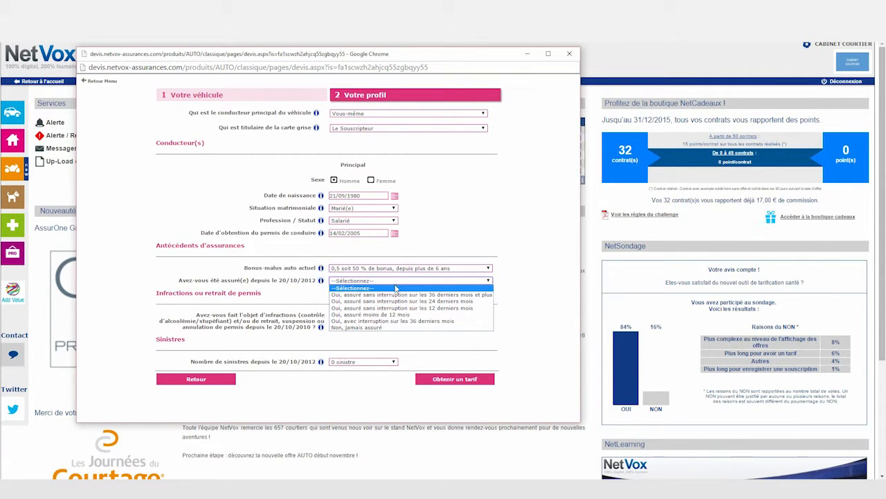
left_click(403, 298)
left_click(412, 294)
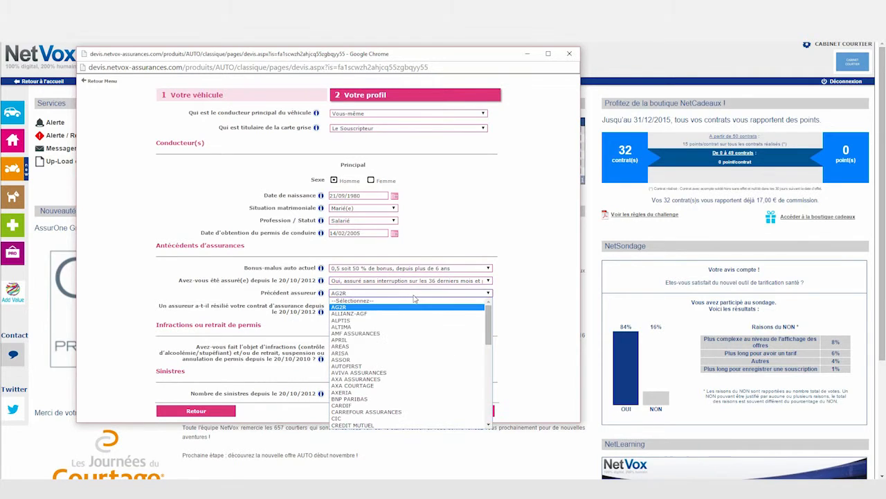
left_click(399, 311)
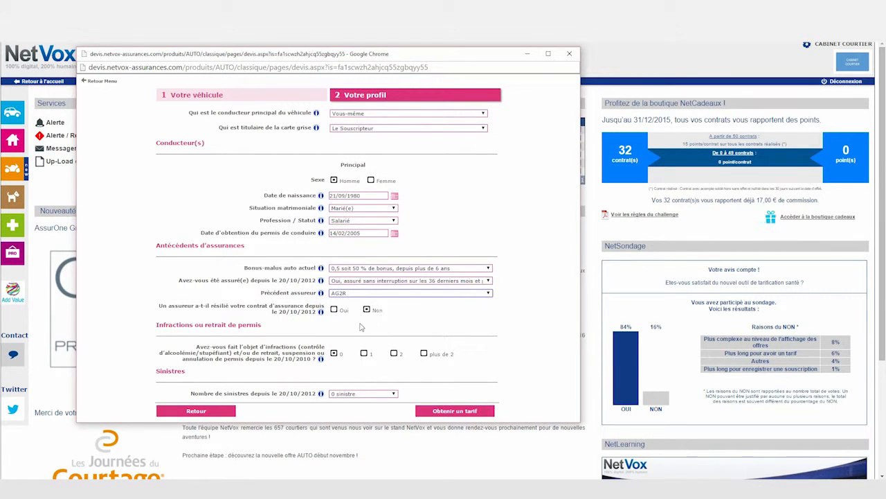
Step: Get prices and re-rate them with commission rate 15 and FCA 50
left_click(454, 411)
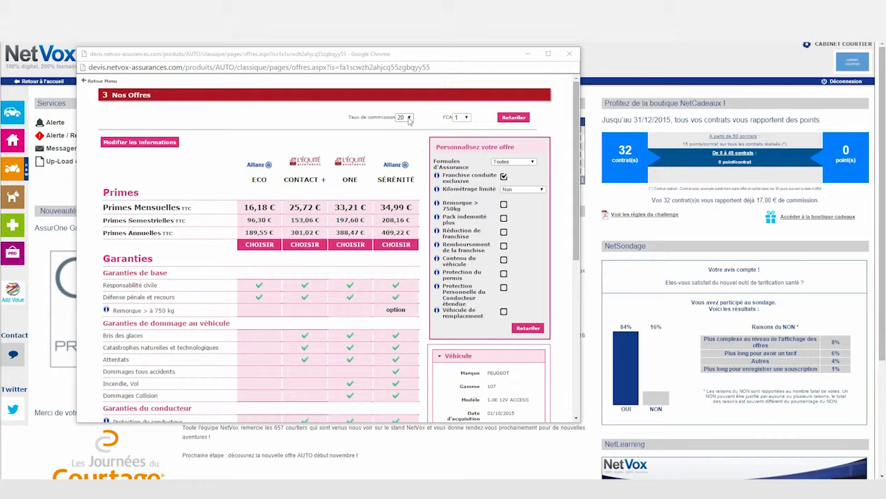
left_click(409, 118)
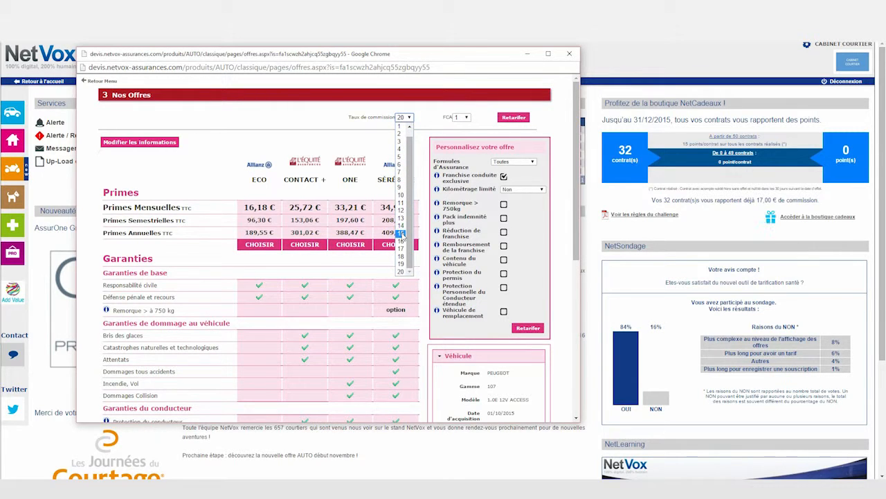
left_click(402, 234)
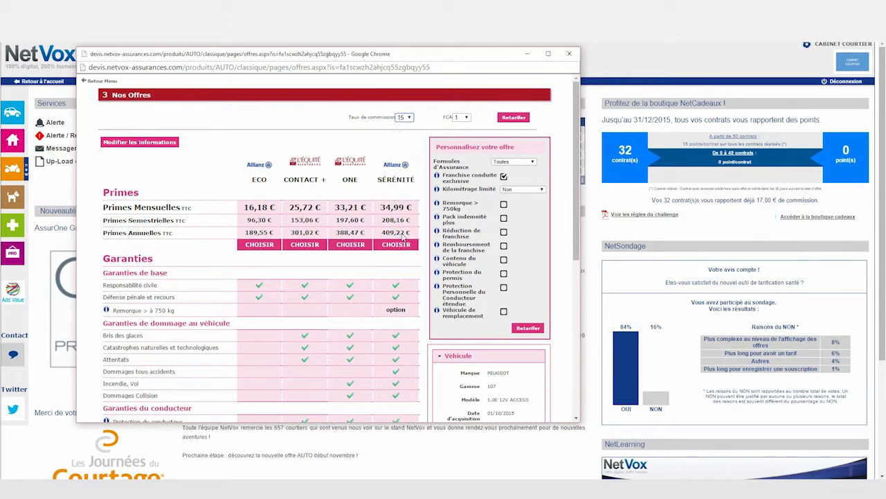
left_click(468, 120)
left_click_drag(467, 142, 465, 240)
left_click(459, 270)
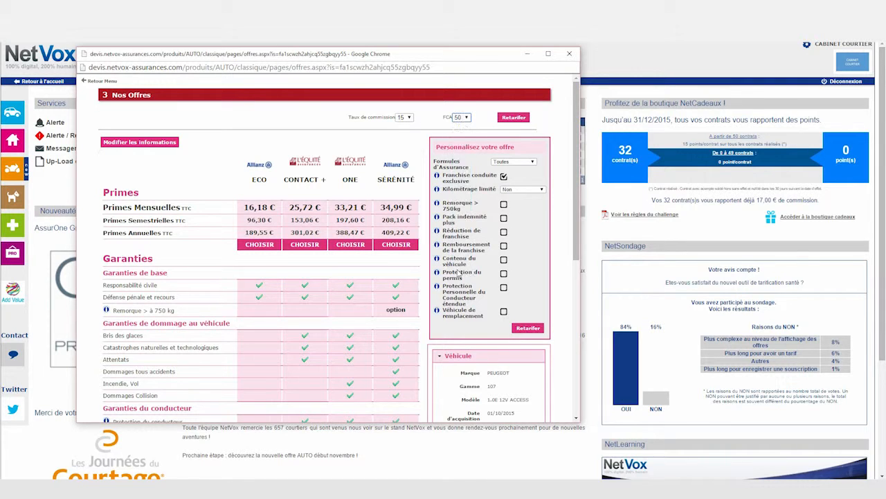
left_click(521, 119)
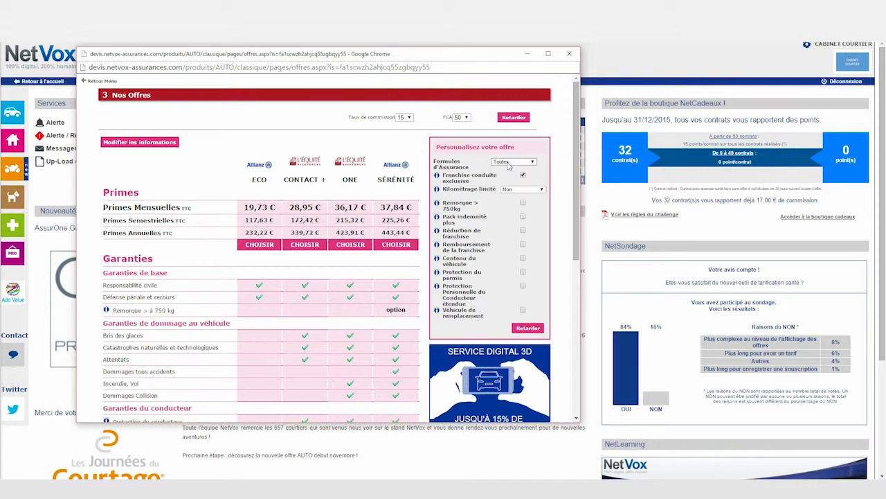
Step: Filter the offers to ECO formulas and choose the Allianz ECO offer
left_click(510, 162)
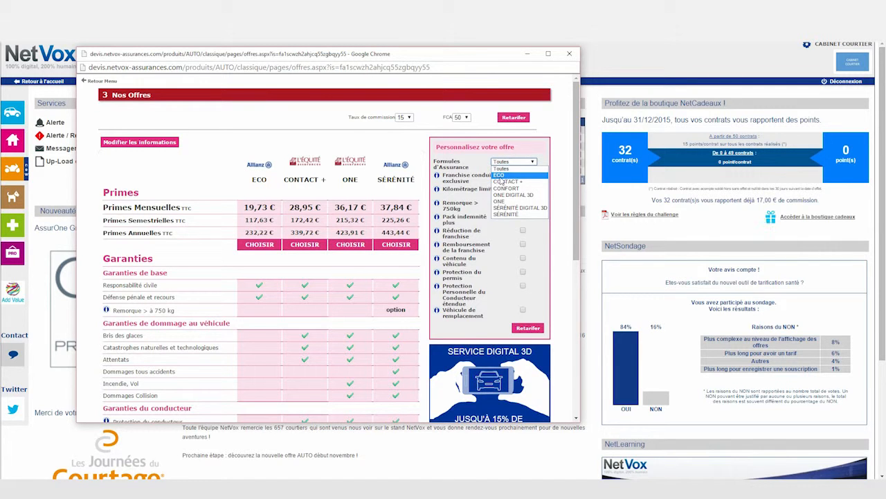
left_click(500, 176)
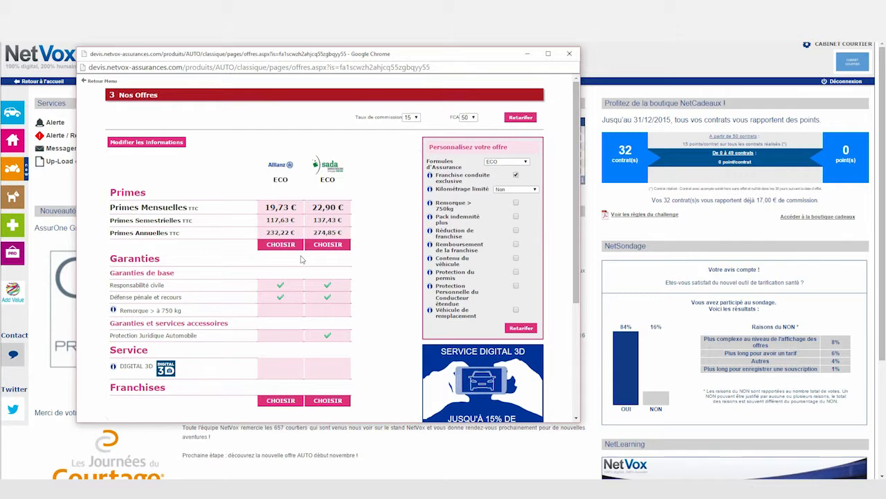
left_click(273, 244)
Step: Enter the subscriber's civility Monsieur, surname, first name and postal address
left_click(388, 130)
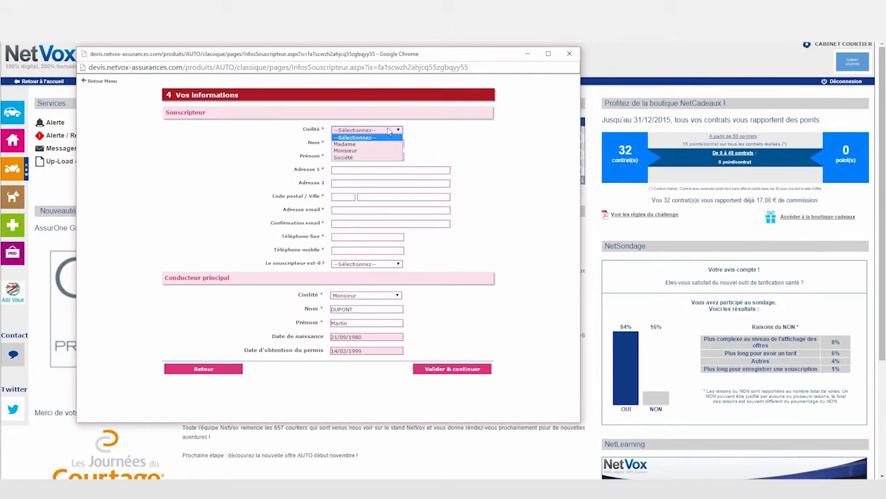
left_click(356, 151)
left_click(360, 144)
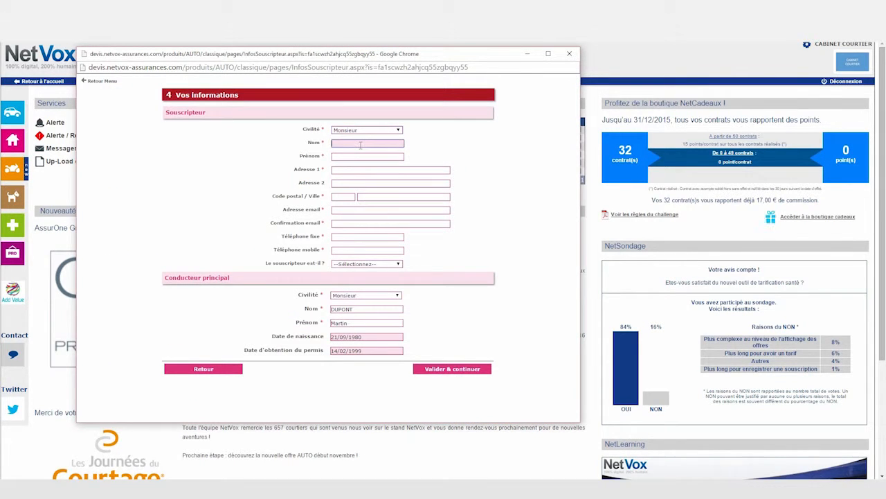
type("DUPONT")
left_click(390, 158)
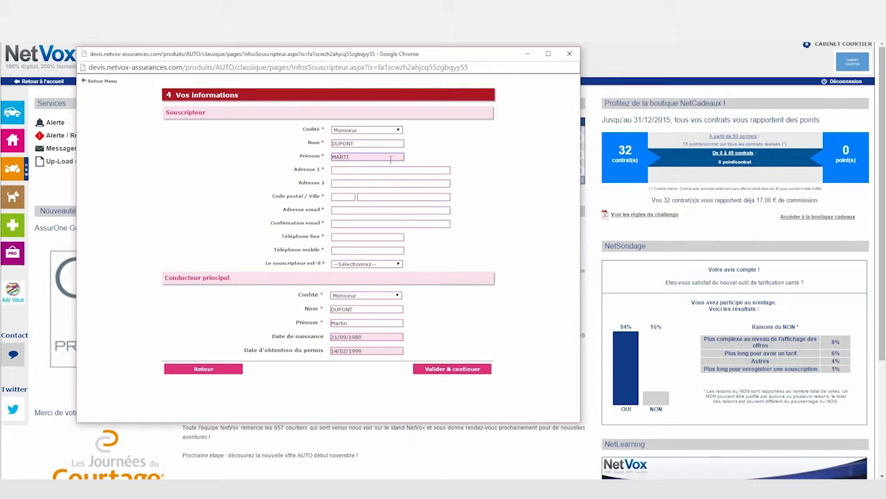
left_click(390, 171)
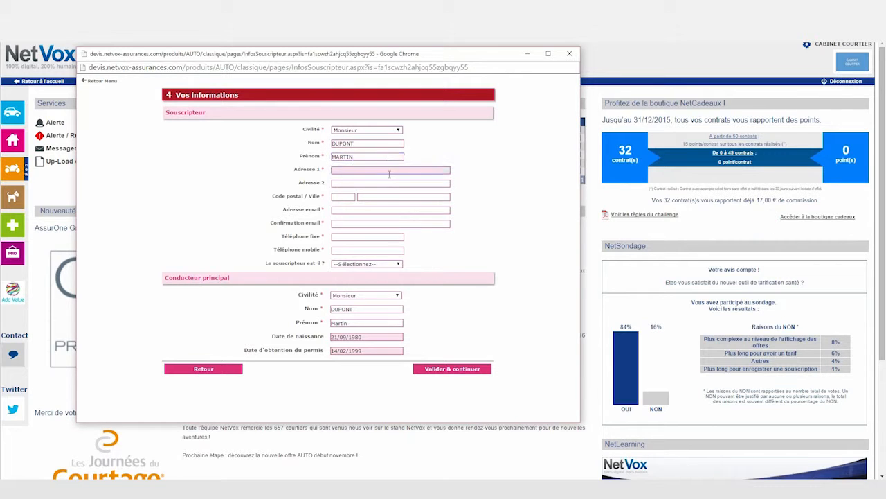
left_click(353, 199)
type("952")
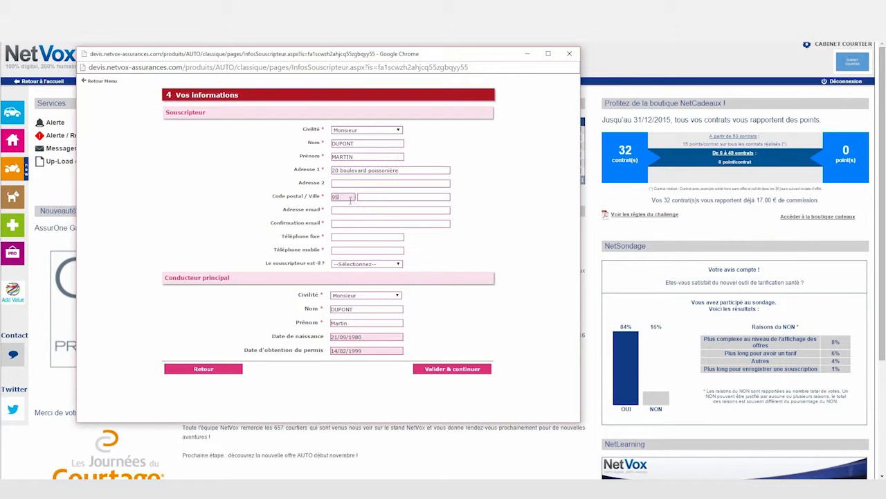
type("10")
left_click(363, 213)
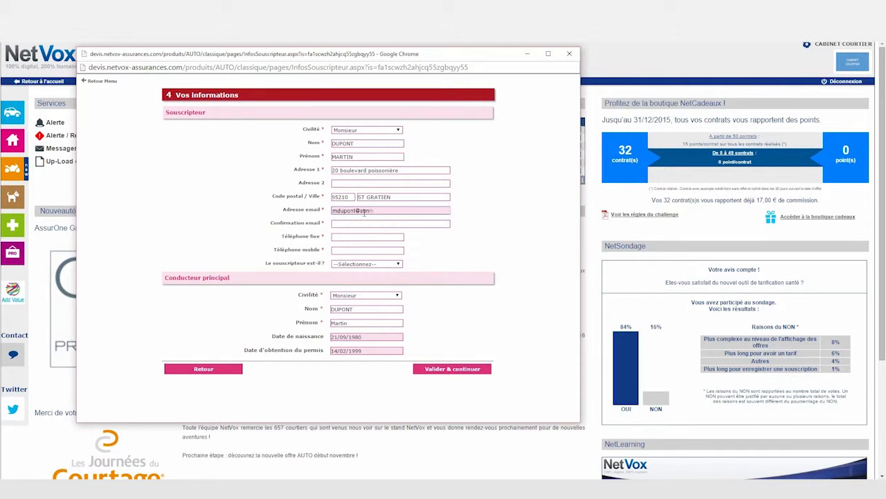
Step: Fill in the subscriber's e-mail and phone numbers and make them the main driver
left_click(426, 227)
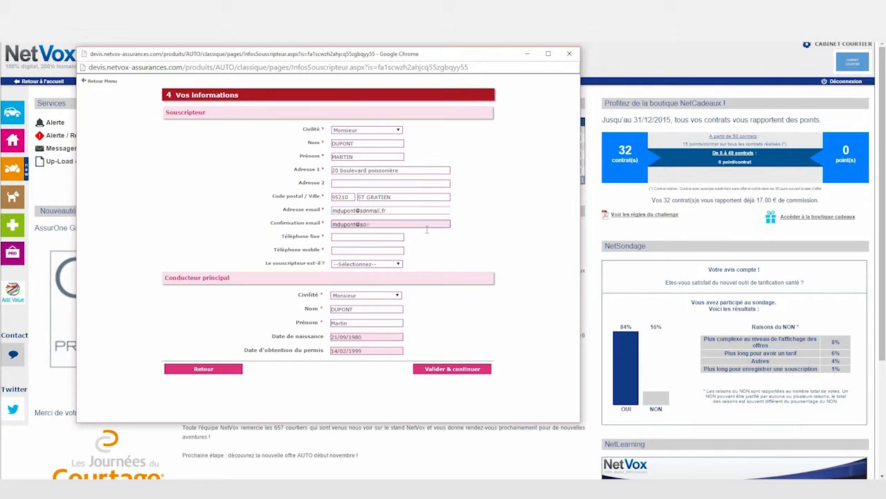
left_click(398, 239)
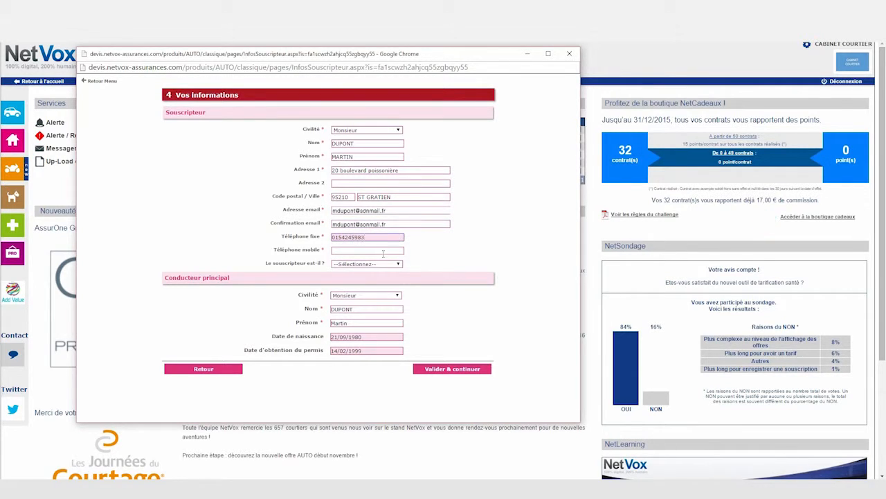
left_click(383, 252)
type("0632")
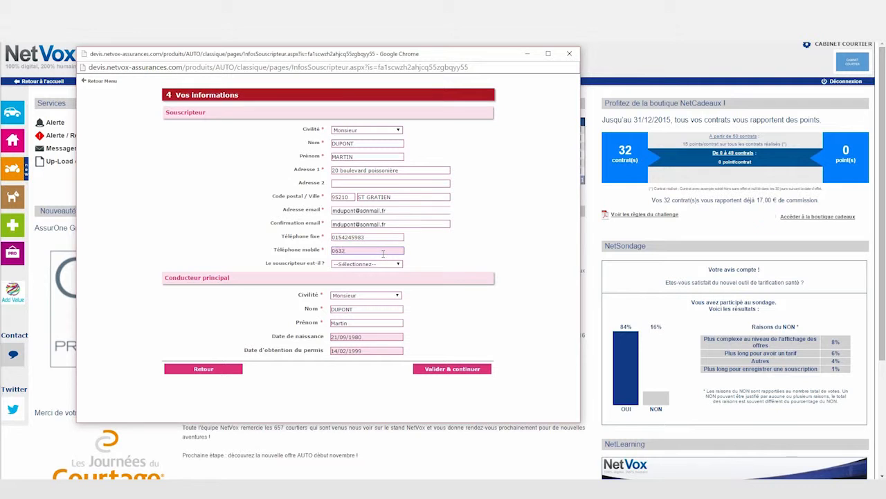
left_click(377, 267)
left_click(385, 284)
Step: Save the quote and review its summary PDF
left_click(443, 371)
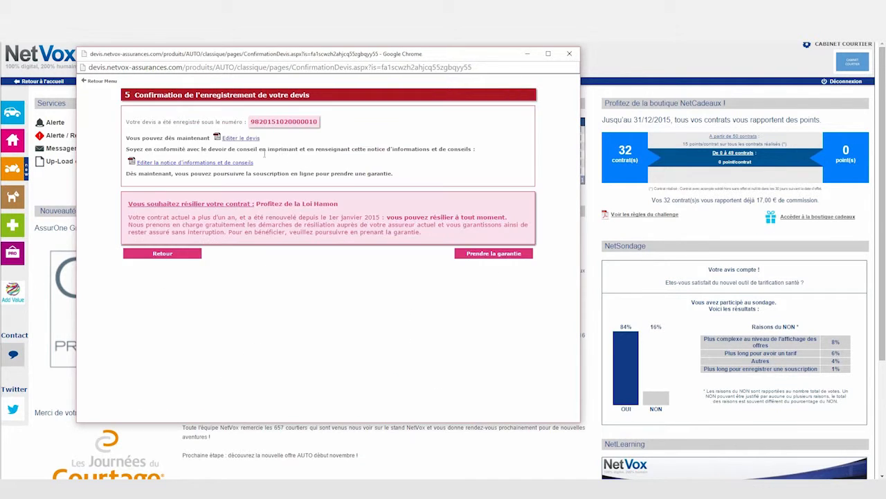
left_click(242, 139)
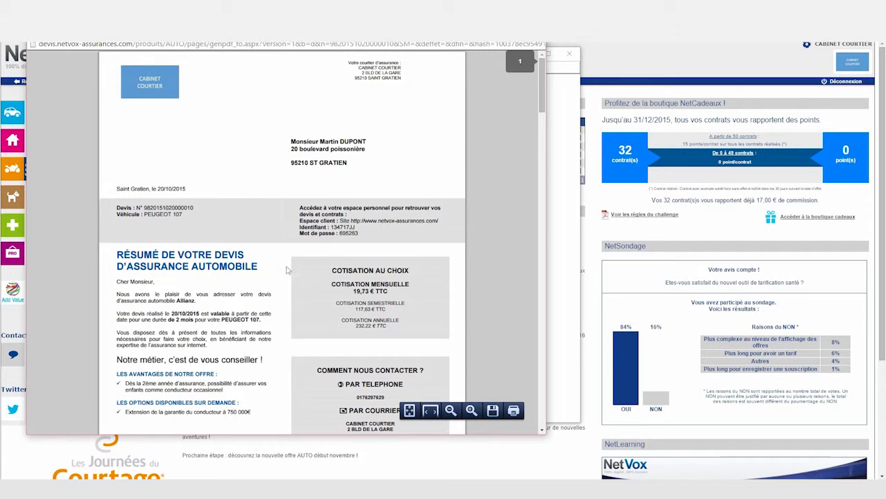
scroll(328, 177, "down", 3)
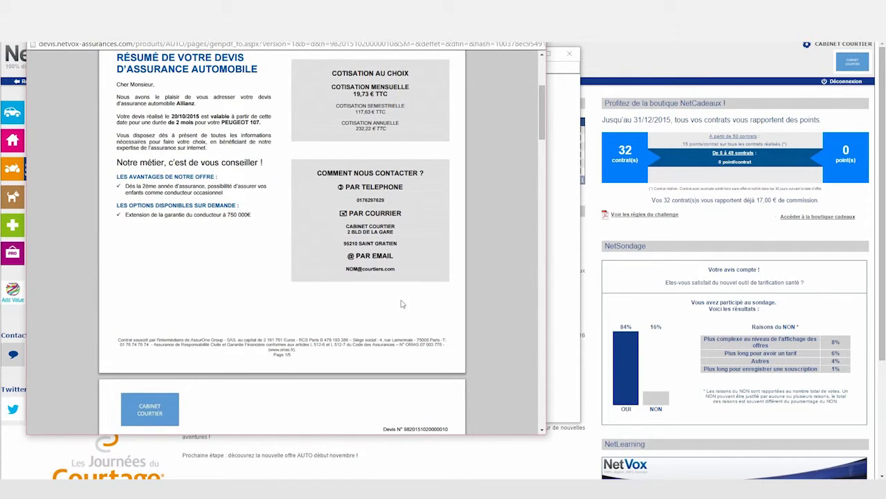
key("ctrl+w")
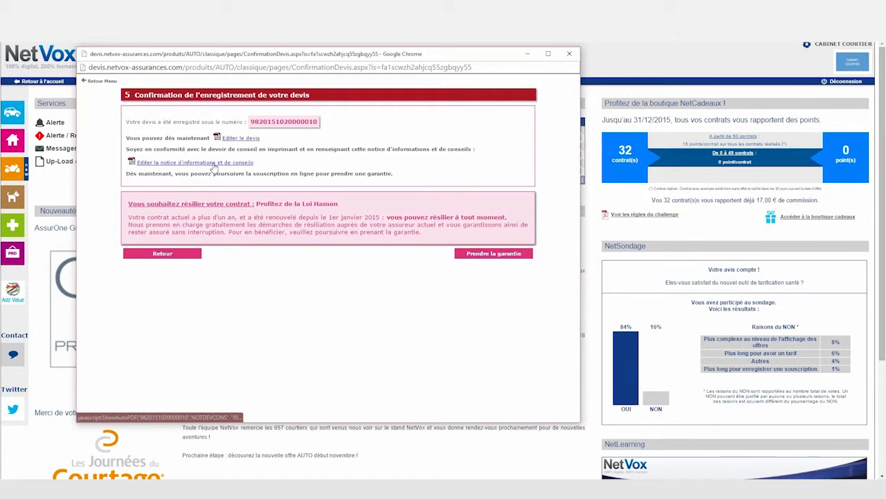
Step: Review the information and advice notice, then move on to taking out the guarantee
left_click(202, 166)
left_click_drag(592, 102, 597, 219)
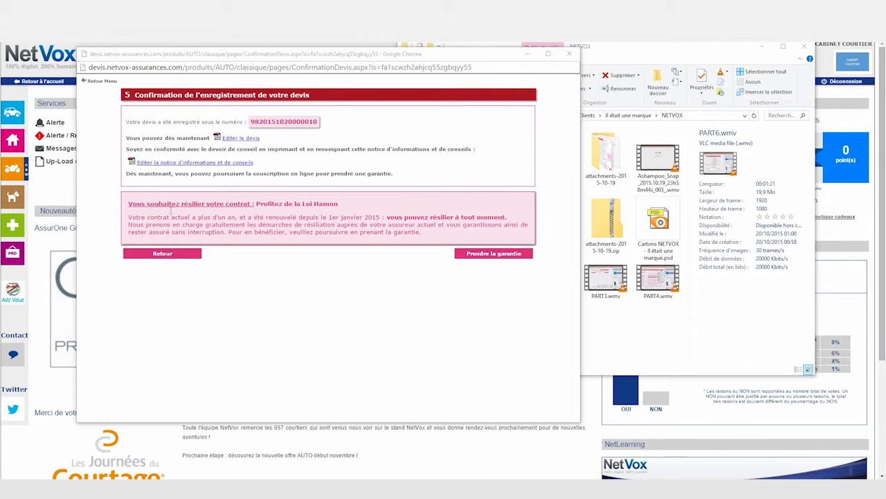
left_click(495, 255)
left_click(160, 160)
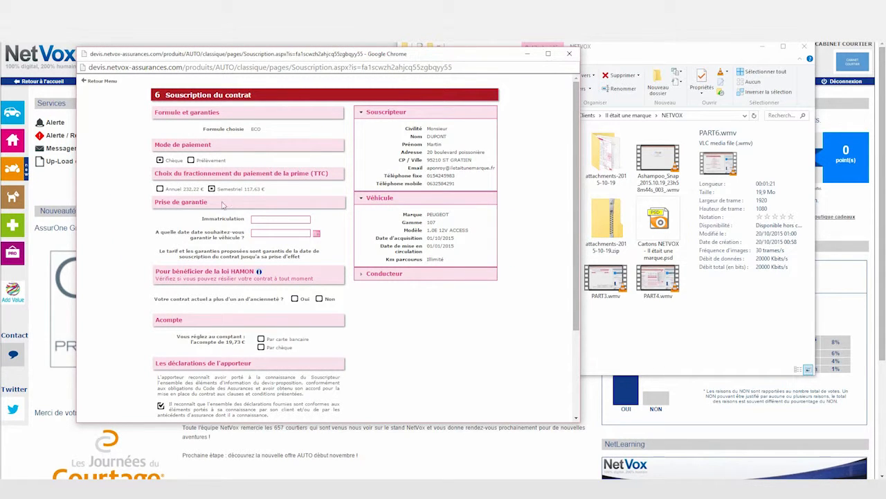
left_click(269, 222)
type("234AB95")
key("Tab")
type("21/10/2015")
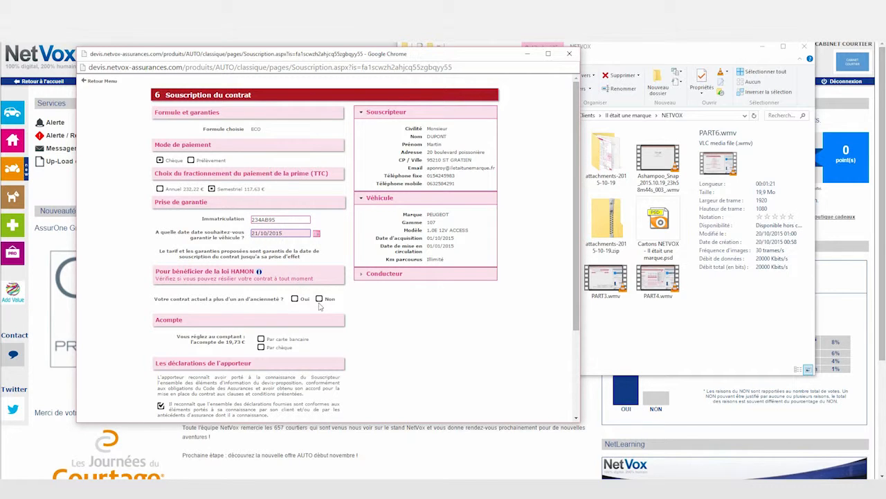
left_click(319, 299)
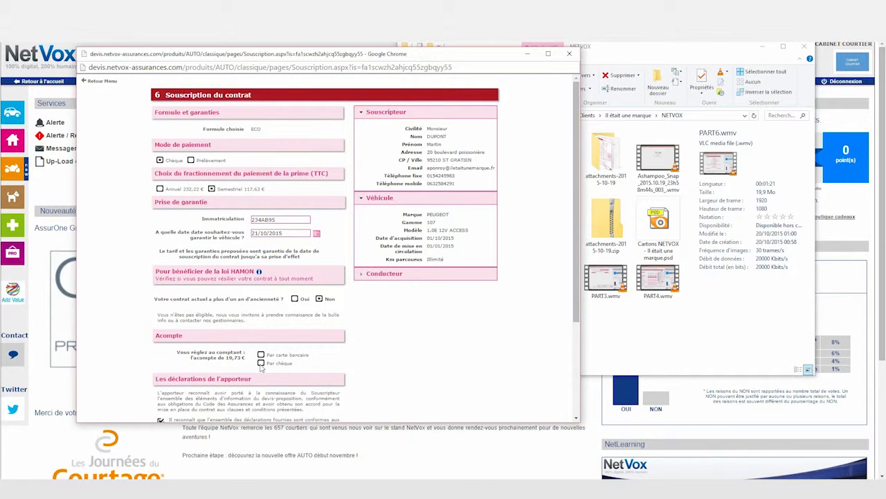
scroll(570, 277, "down", 2)
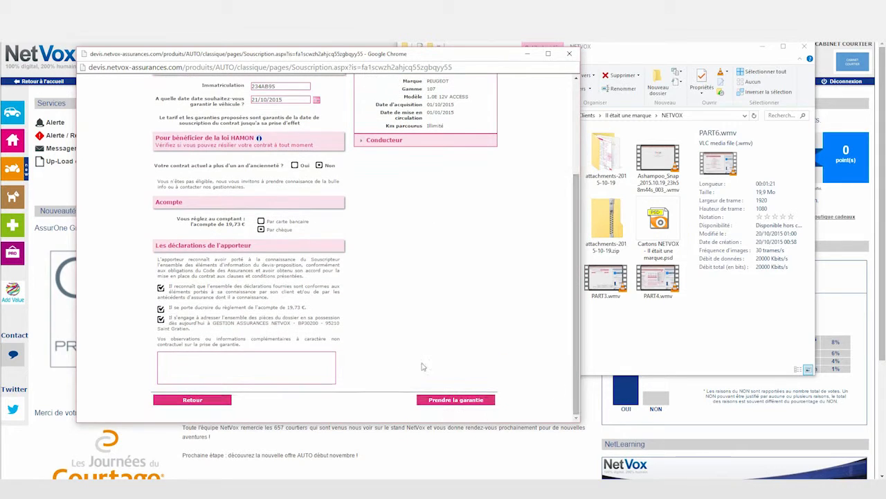
Step: Register the contract and review its contract and facsimile green card PDFs
left_click(437, 404)
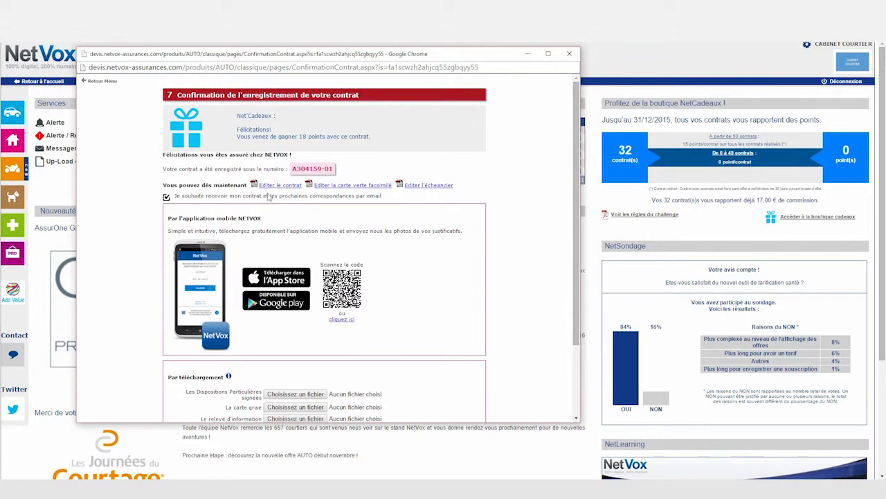
left_click(275, 185)
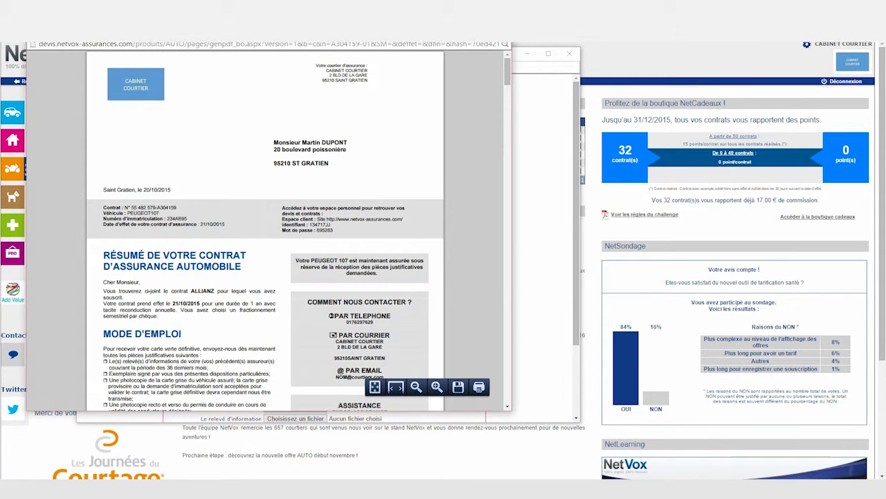
left_click(496, 32)
left_click(346, 185)
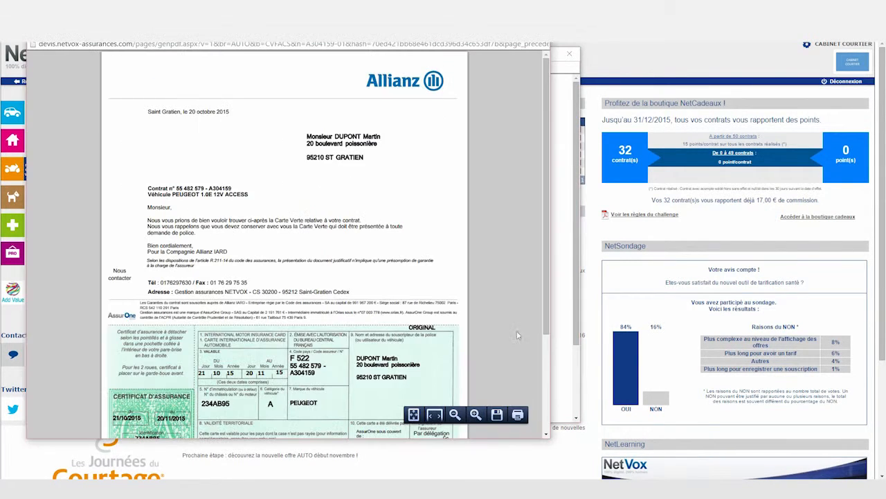
scroll(544, 133, "down", 2)
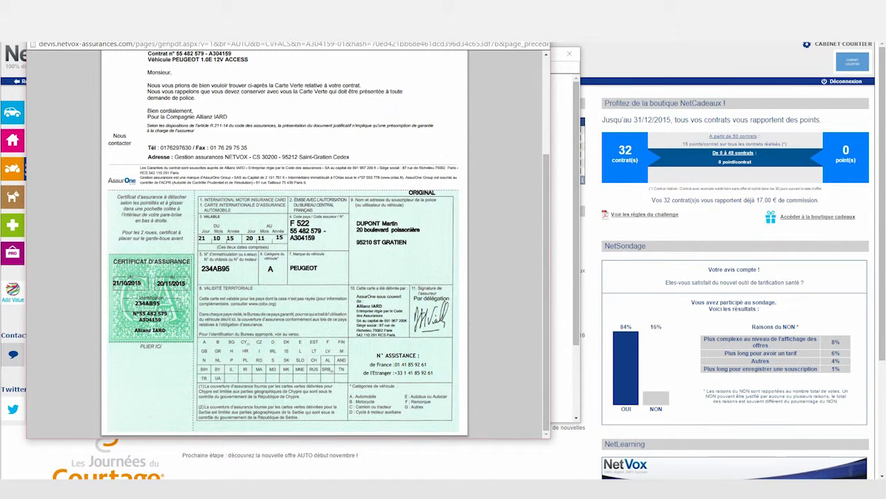
key("ctrl+w")
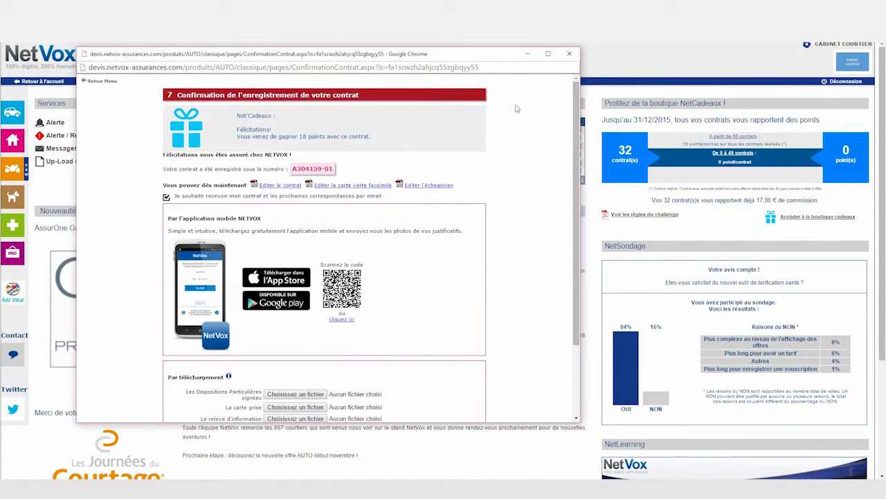
Step: Review the payment schedule PDF and look over the confirmation page
left_click(440, 189)
scroll(525, 169, "down", 1)
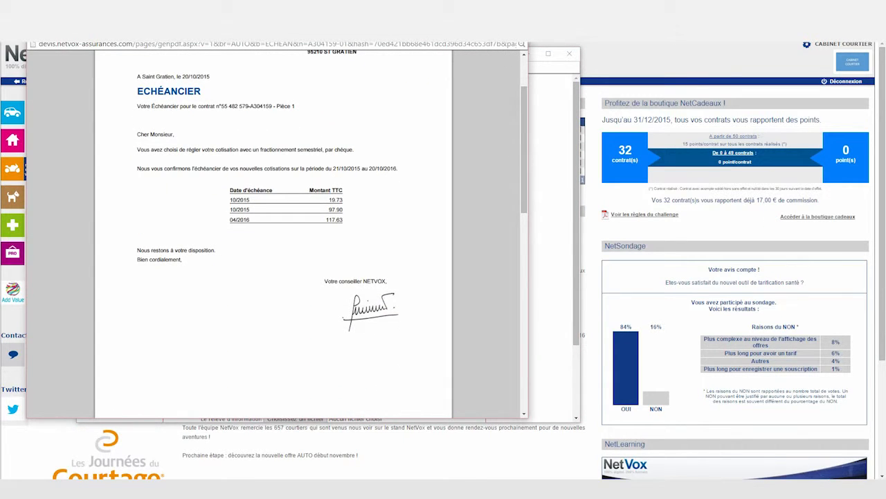
key("ctrl+w")
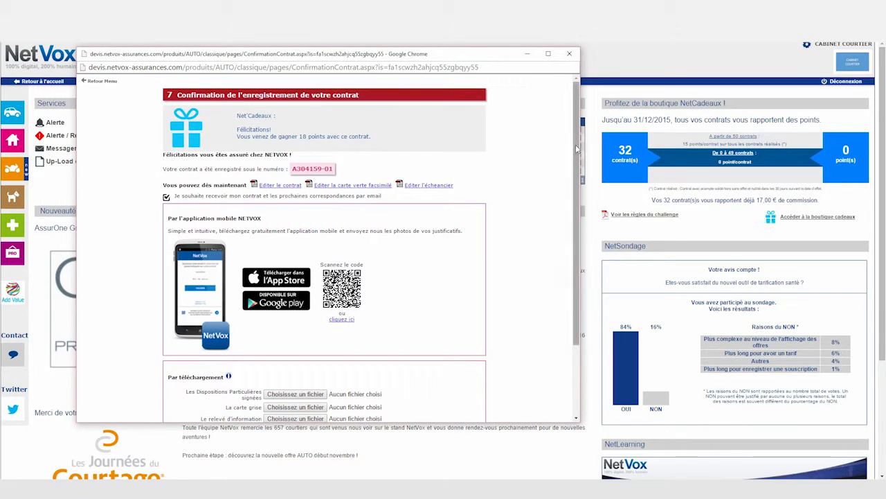
scroll(577, 160, "down", 1)
scroll(577, 159, "down", 1)
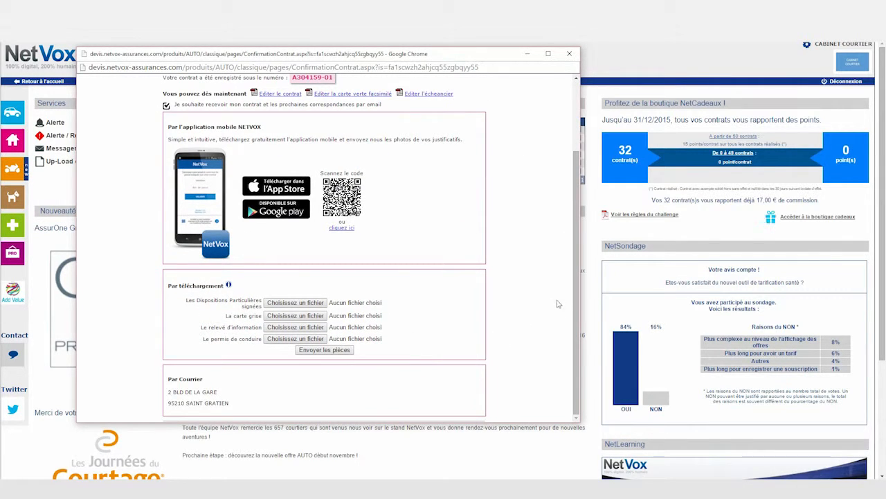
scroll(581, 208, "up", 2)
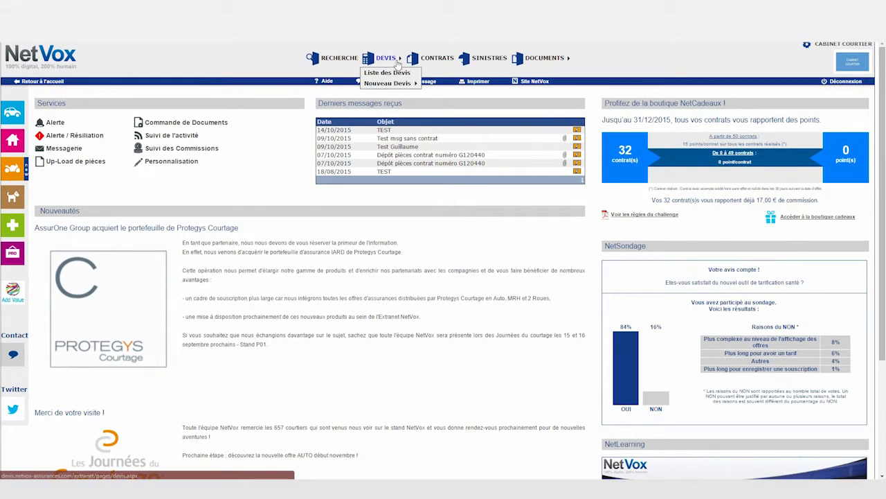
Step: Search the quote list for the client's surname, restricted to the AUTO branch
left_click(388, 72)
left_click(137, 122)
type("DUPONT")
left_click(142, 128)
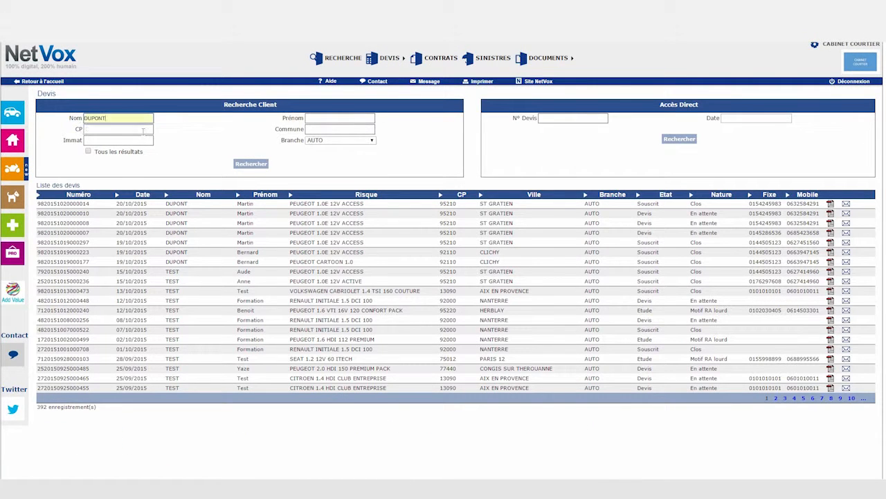
left_click(253, 165)
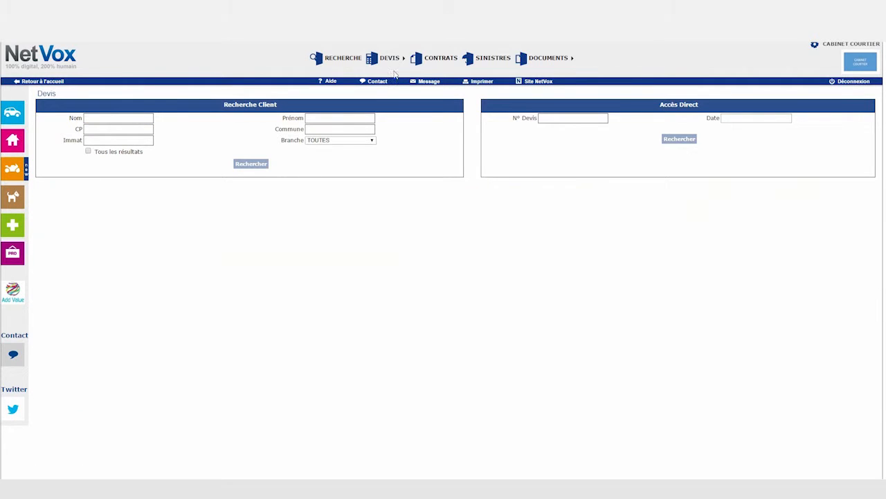
left_click(368, 142)
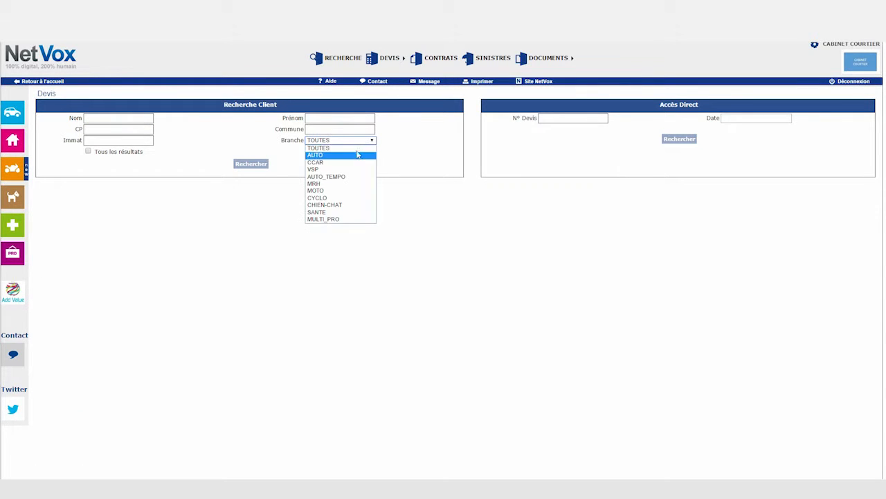
left_click(358, 153)
left_click(249, 167)
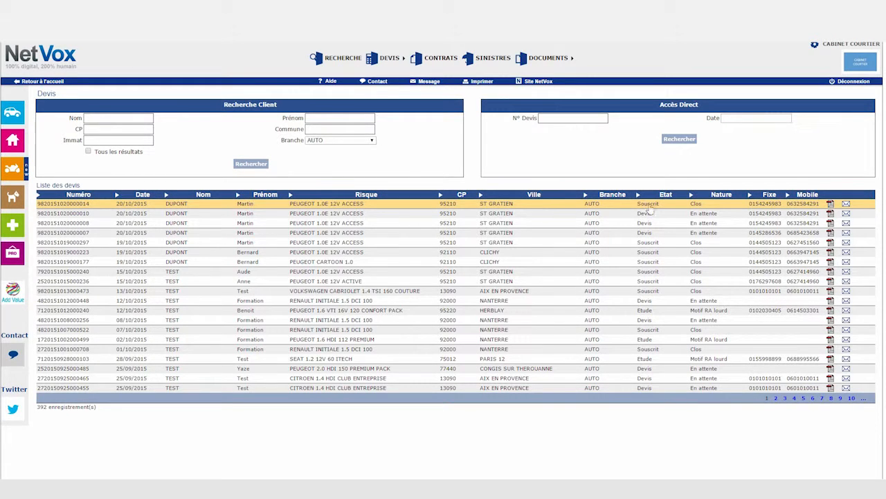
Step: Generate the quote e-mail documents with general conditions, then open the new contract's e-mail form
left_click(846, 213)
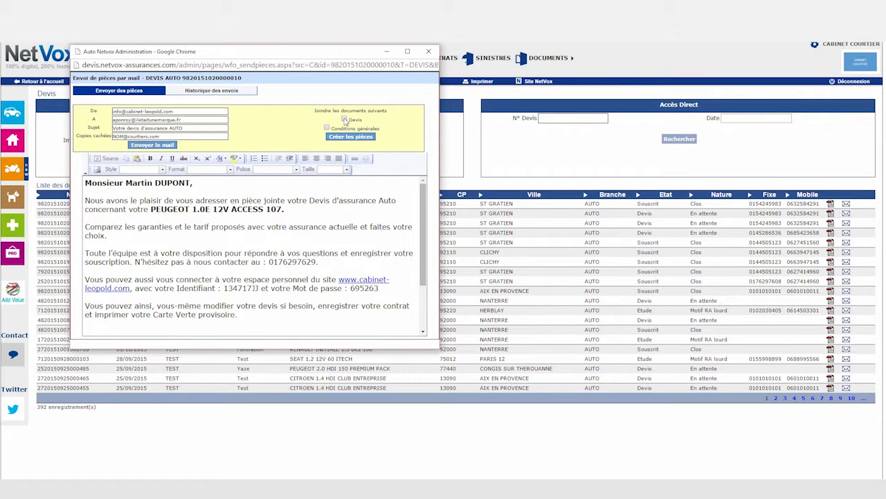
left_click(327, 129)
left_click(350, 136)
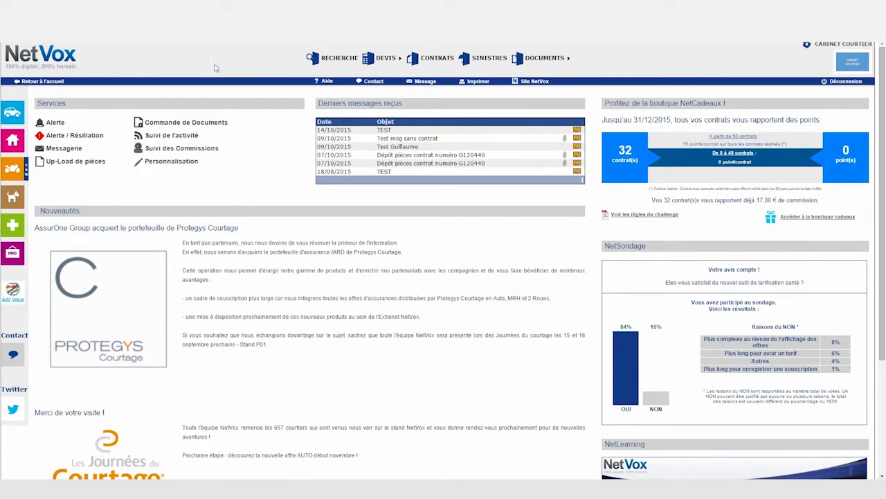
left_click(440, 60)
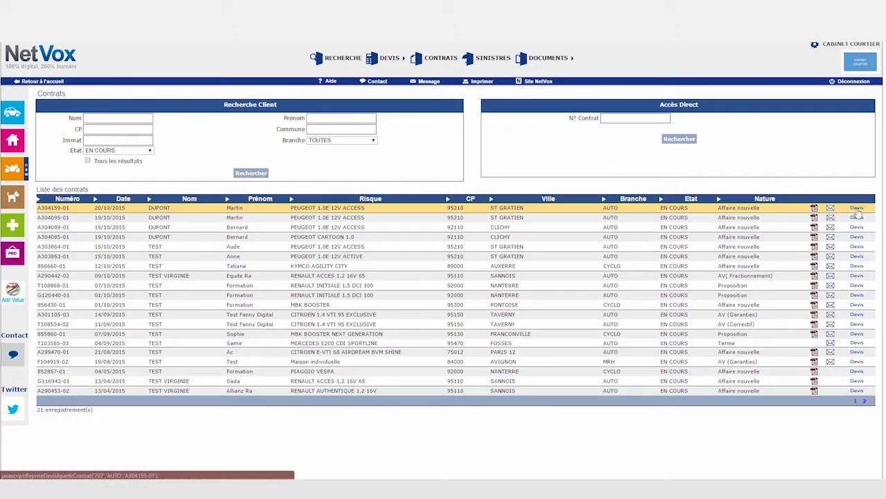
left_click(831, 209)
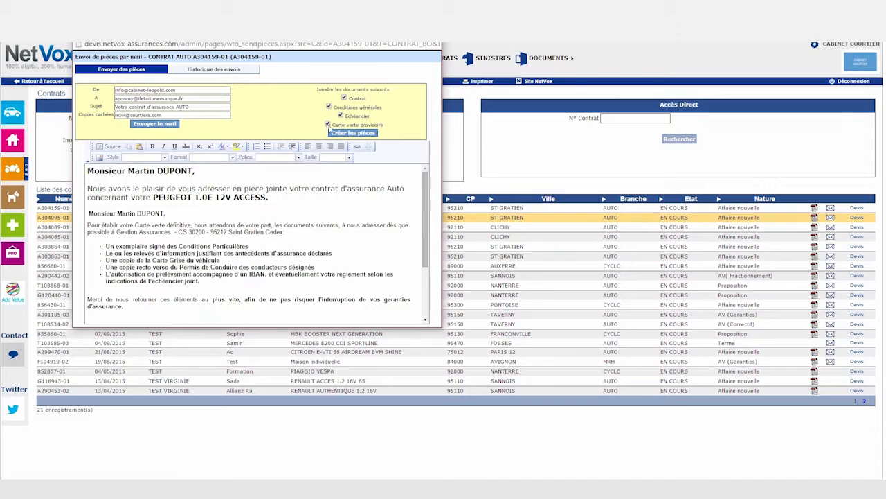
Step: Create the contract, general conditions, schedule and provisional green card, then open the contract's details
left_click(360, 133)
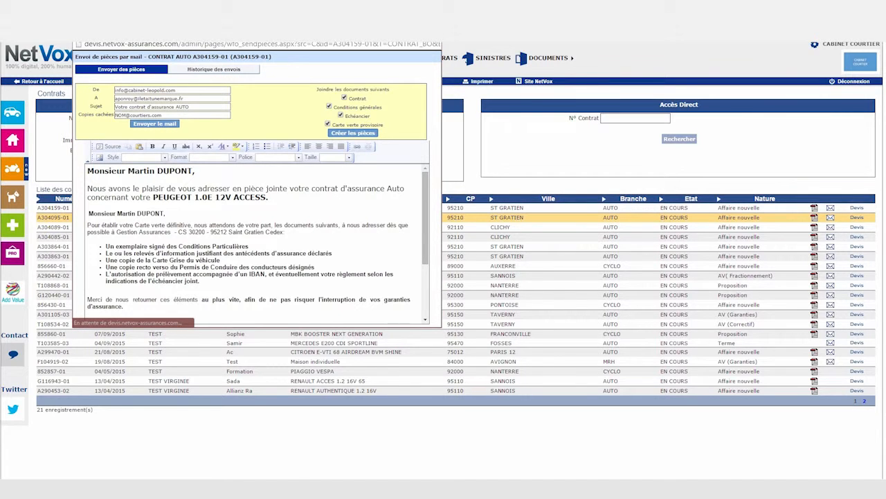
left_click(48, 215)
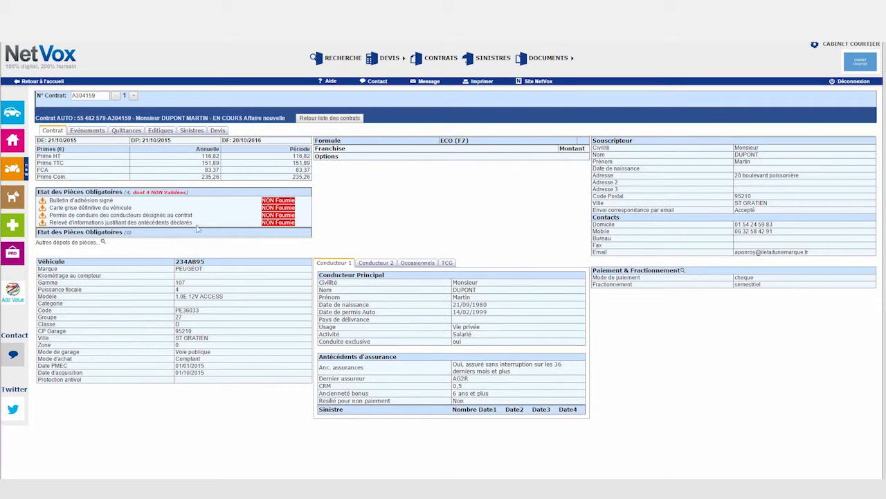
Step: Check the contract's document upload form, then view its event journal
left_click(103, 243)
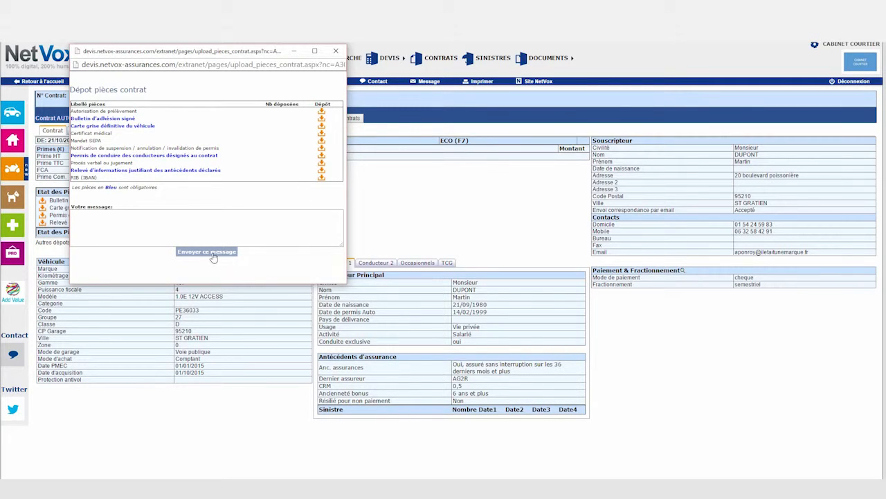
left_click(337, 53)
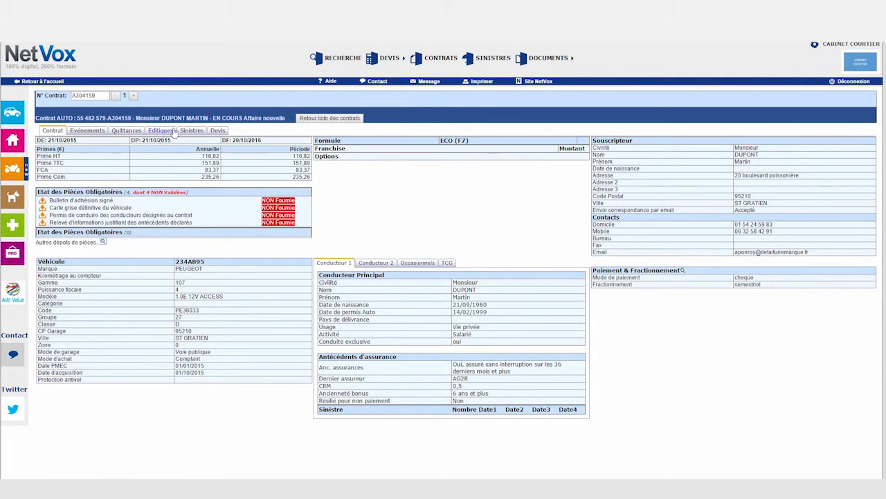
left_click(94, 132)
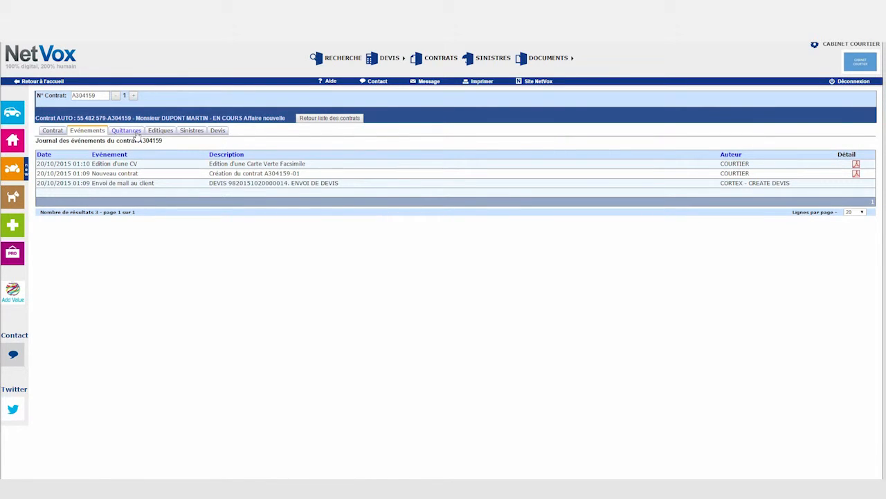
Step: Browse premium receipts, printable documents and the empty claims list, then start a new claim declaration
left_click(127, 131)
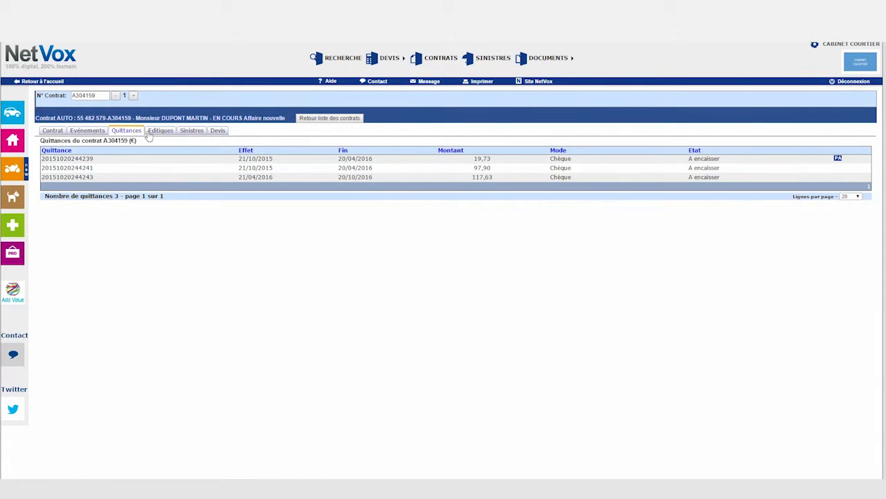
left_click(164, 133)
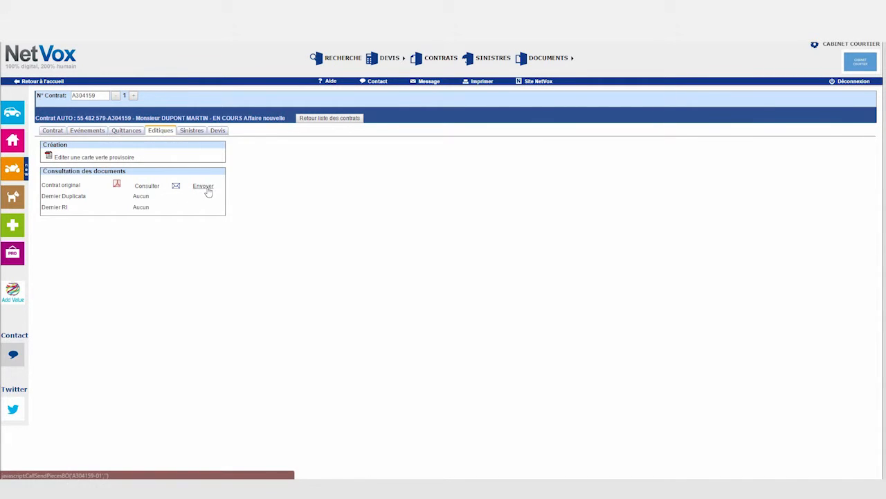
left_click(194, 132)
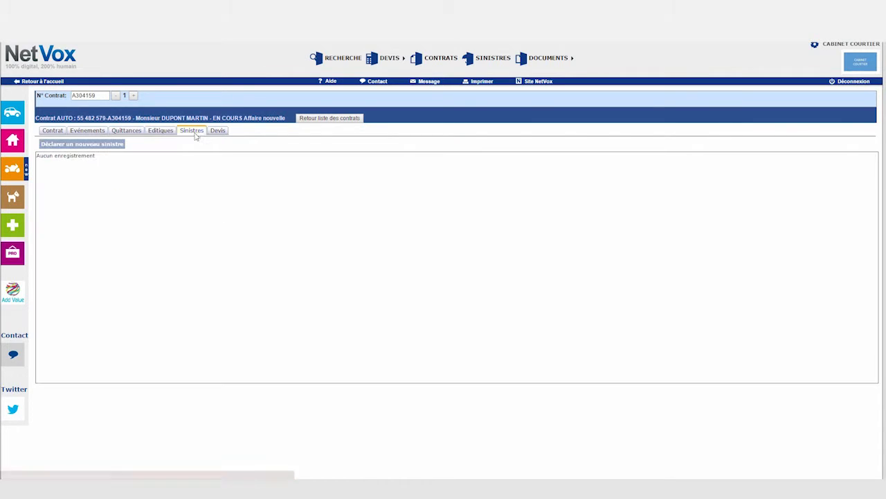
left_click(102, 148)
Step: Enter the incident date 16/10/2015, time, place PARIS, vehicle damaged, claim type Dommages sans tiers
left_click(366, 161)
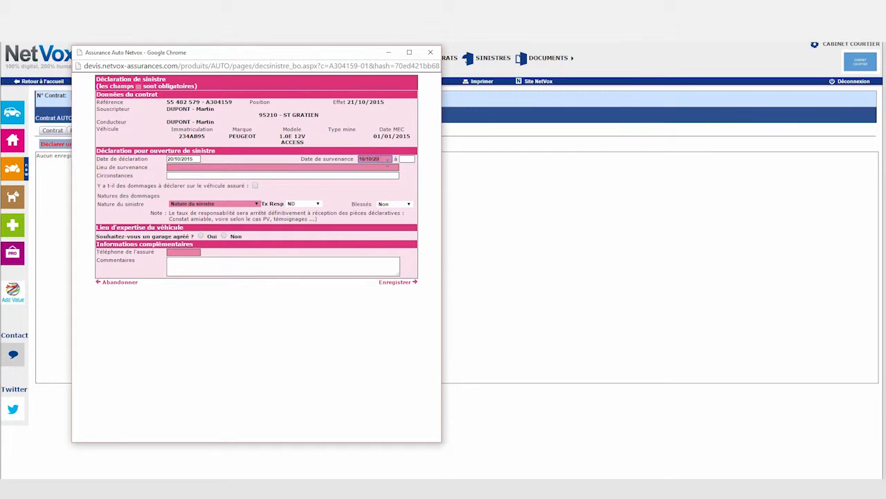
left_click(406, 161)
key("Tab")
type("PAR")
left_click(255, 186)
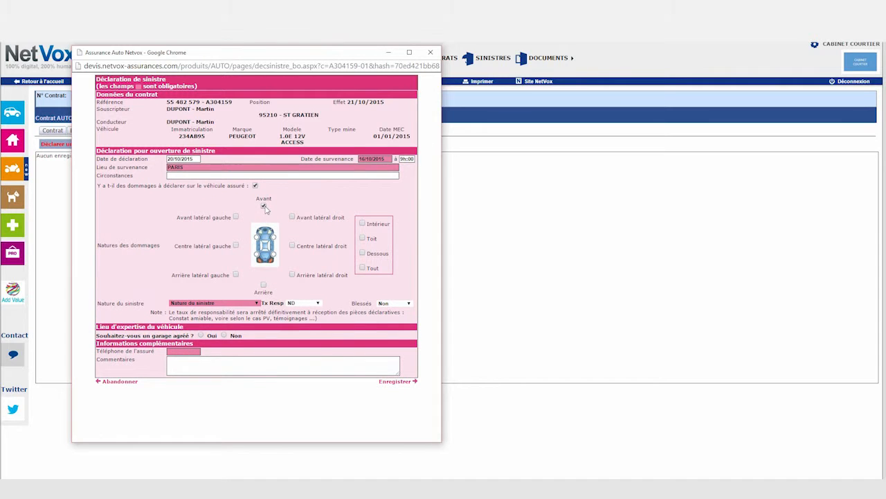
left_click(248, 302)
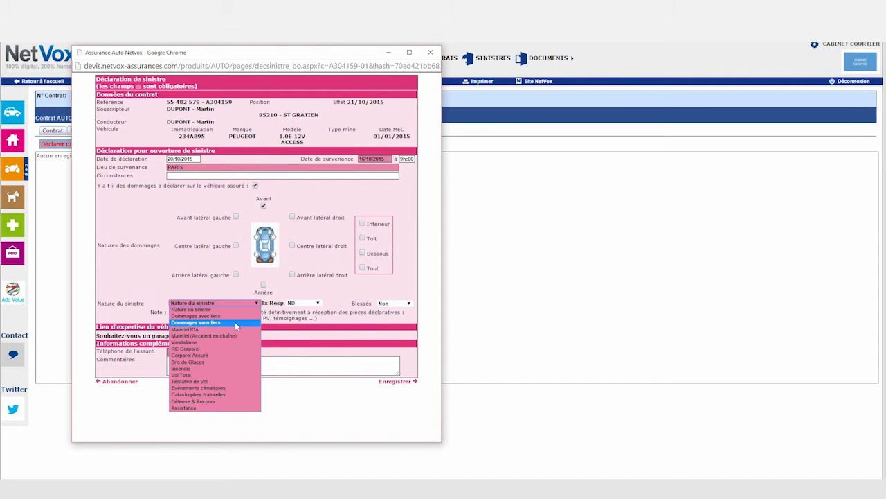
left_click(235, 321)
Step: Choose approved garage AD CARROSSERIE ATEO within 20 km, appraisal on 21/10/2015, and save the claim
left_click(201, 336)
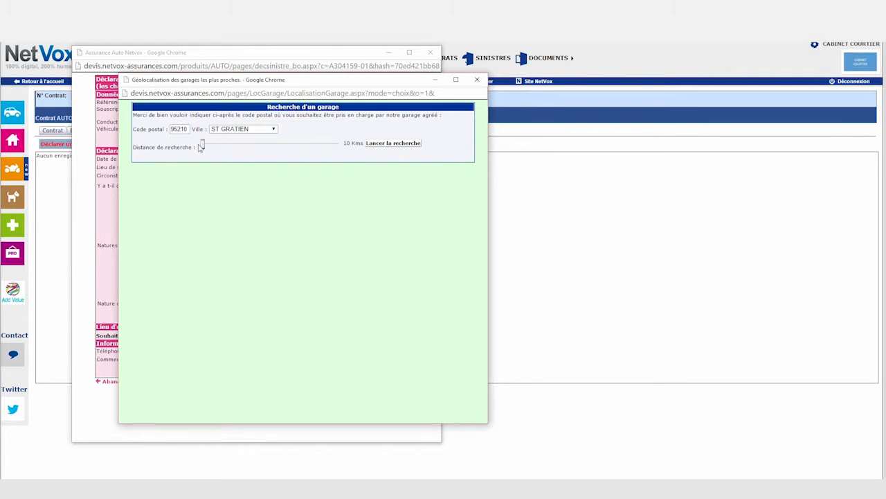
left_click_drag(203, 147, 245, 150)
left_click(435, 189)
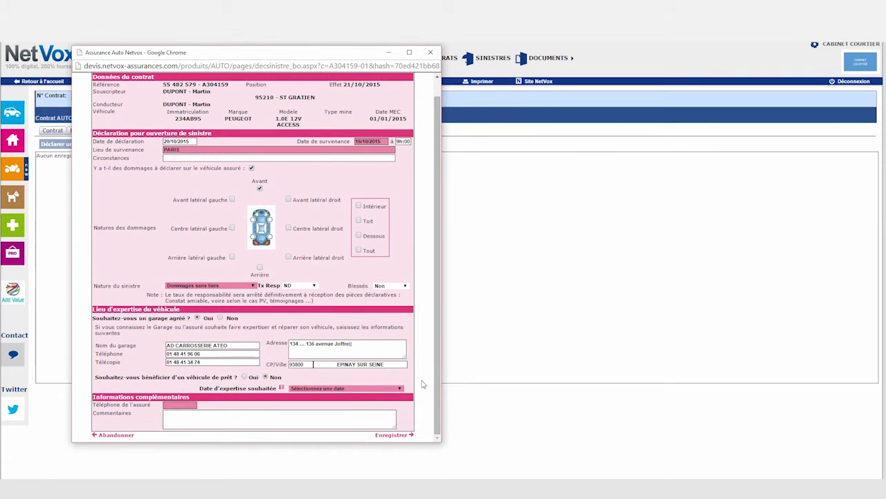
left_click(326, 386)
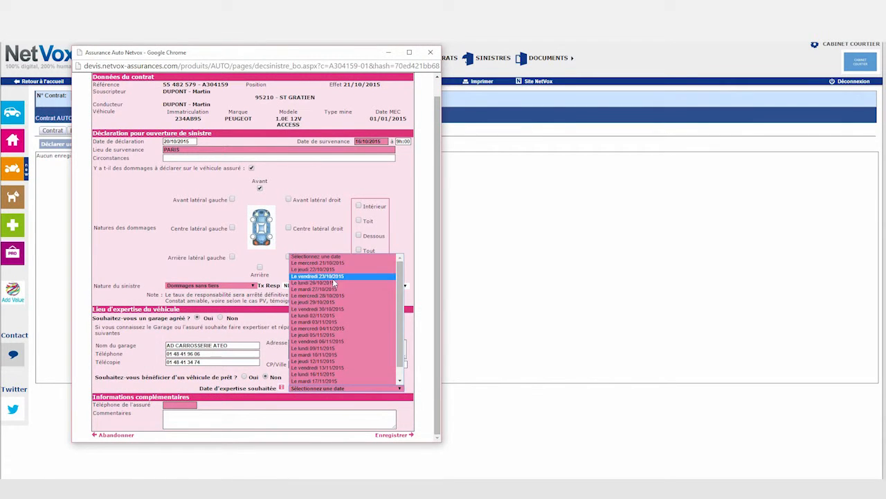
left_click(333, 266)
left_click(176, 406)
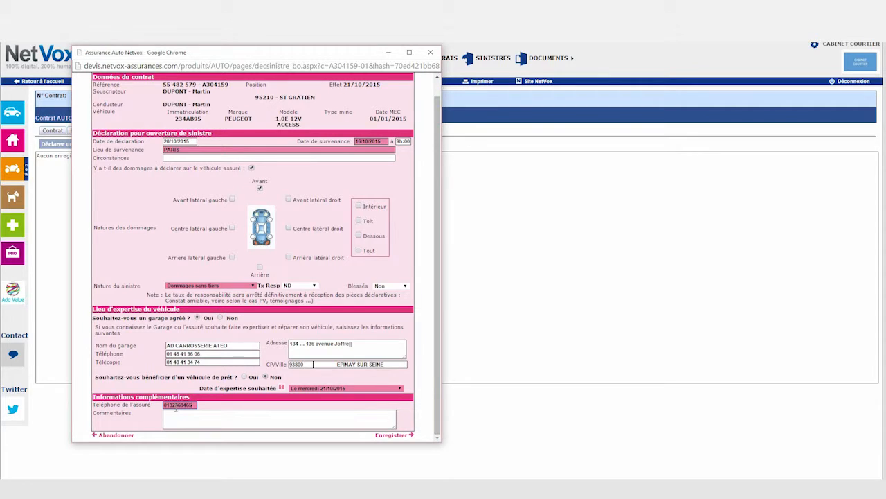
left_click(392, 435)
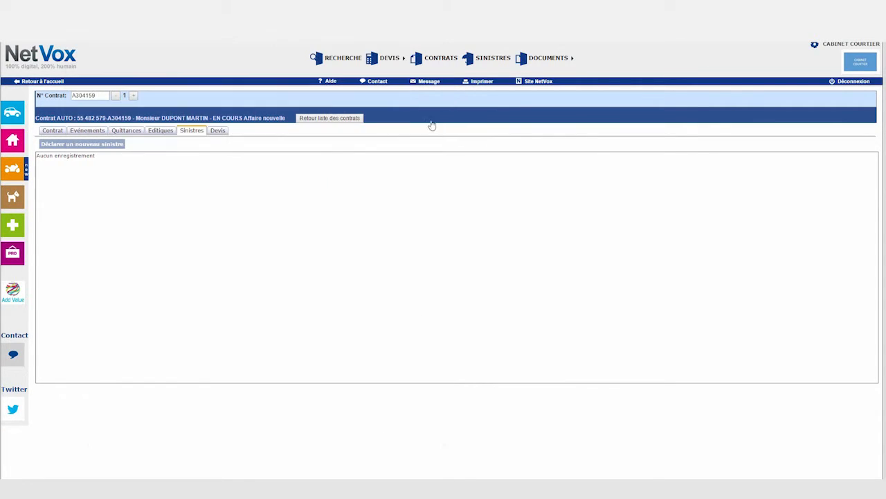
Step: Read through the Guide tarification auto PDF from Aide, close it, and open the Message form
left_click(216, 132)
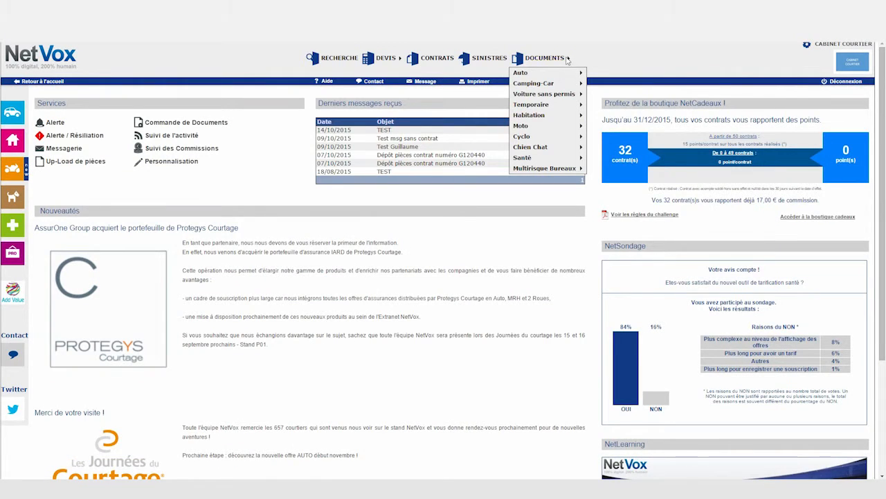
mouse_move(569, 76)
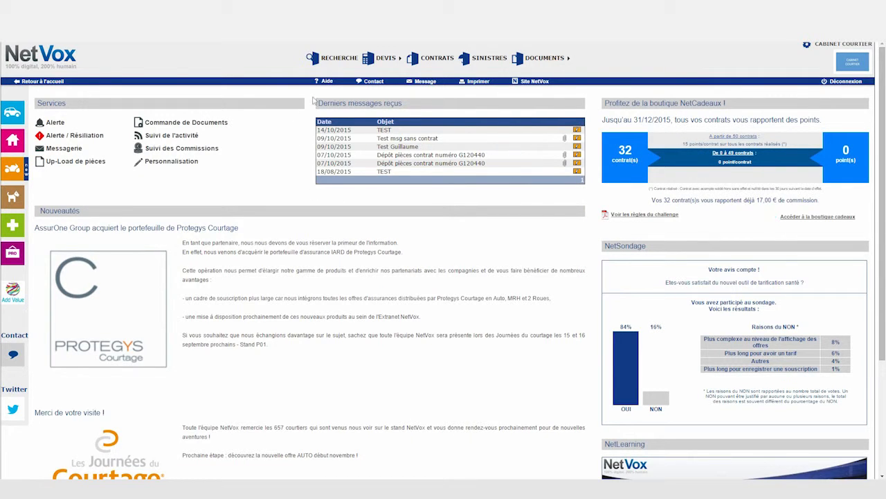
mouse_move(327, 83)
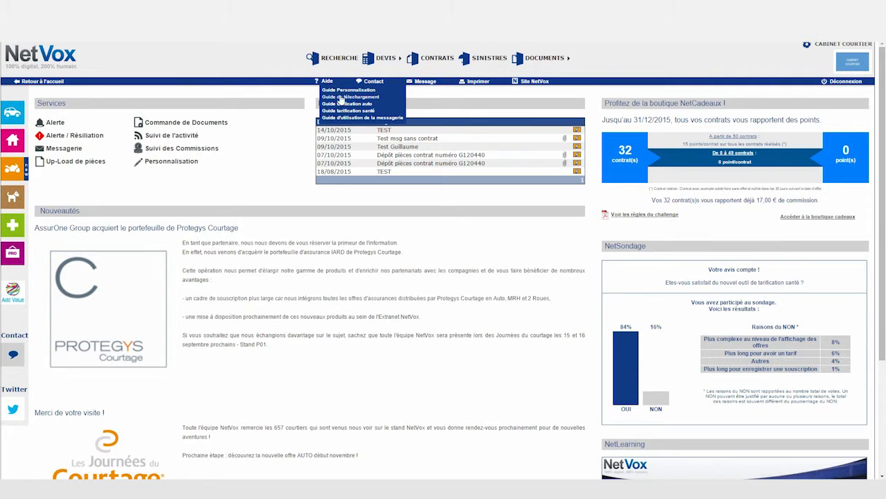
left_click(352, 106)
mouse_move(53, 129)
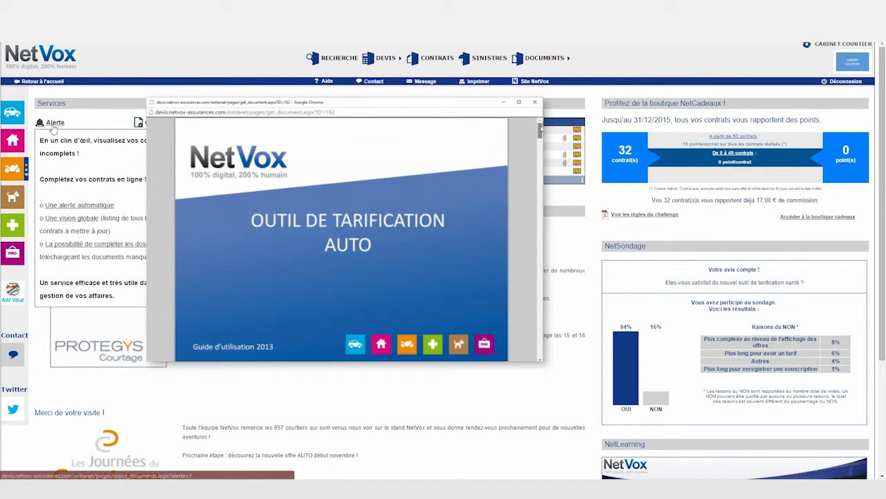
left_click_drag(541, 131, 541, 162)
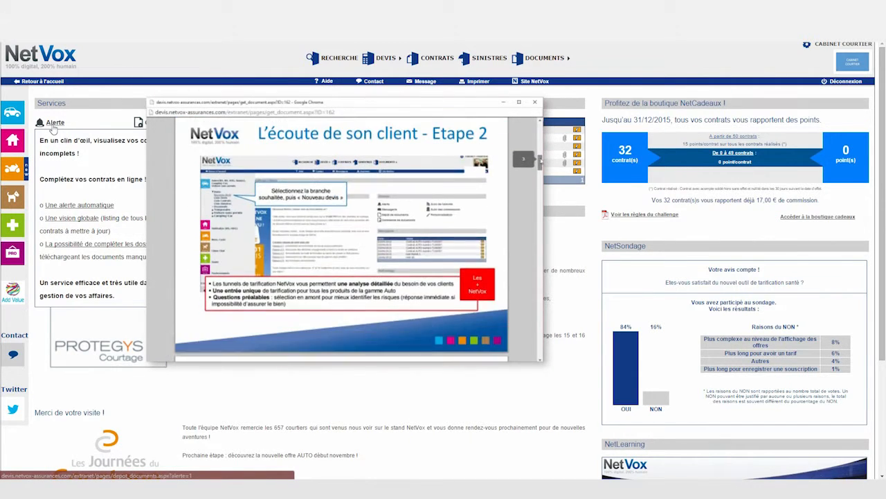
left_click(534, 101)
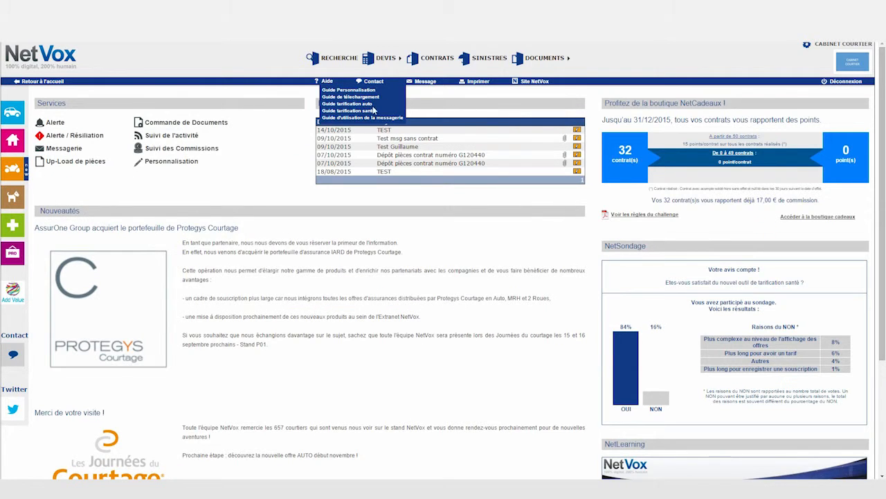
left_click(425, 81)
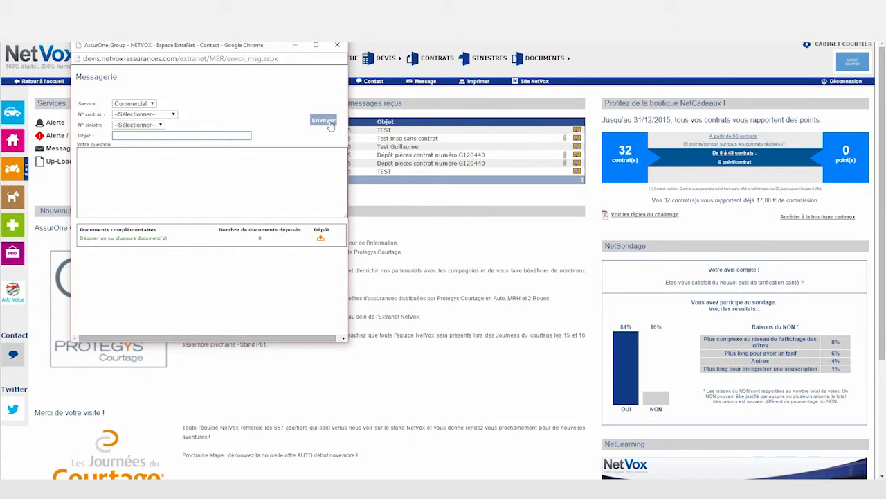
Step: Review the missing-documents alerts, checking the first contract's document upload, then return home
left_click(337, 45)
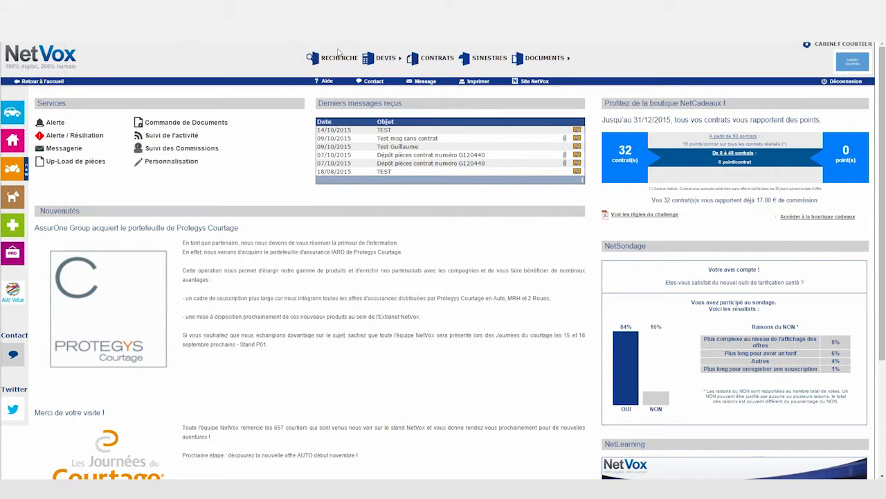
left_click(56, 122)
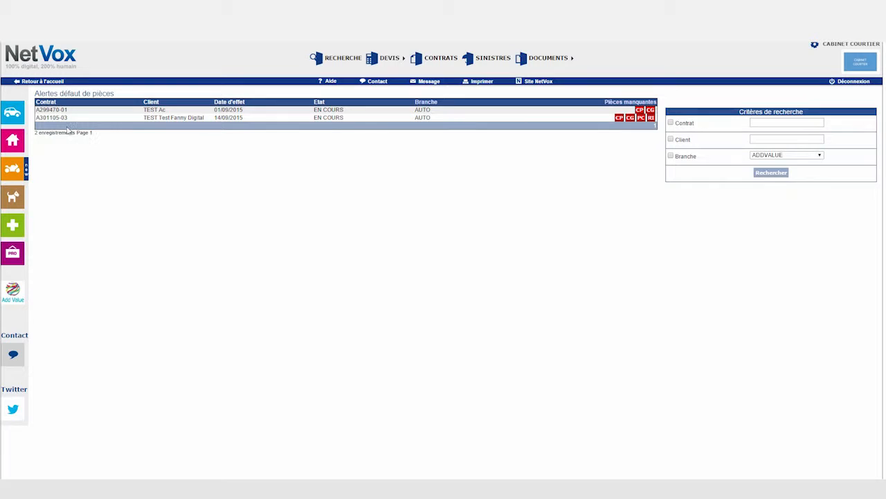
left_click(64, 111)
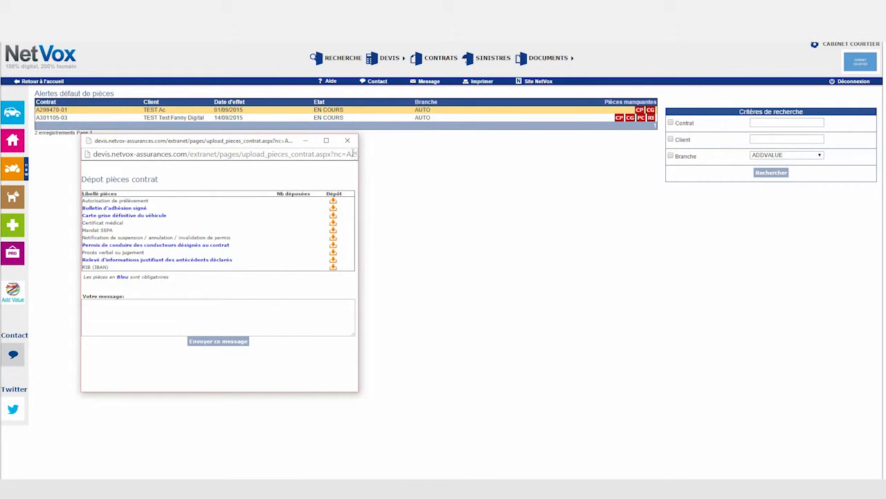
left_click(347, 140)
left_click(49, 47)
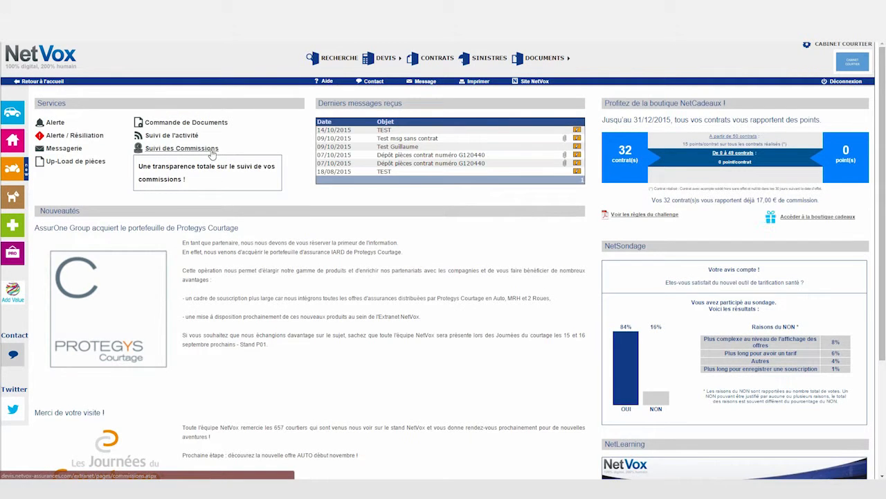
Step: View the commissions statement, then save the remuneration settings under Personnalisation
left_click(209, 149)
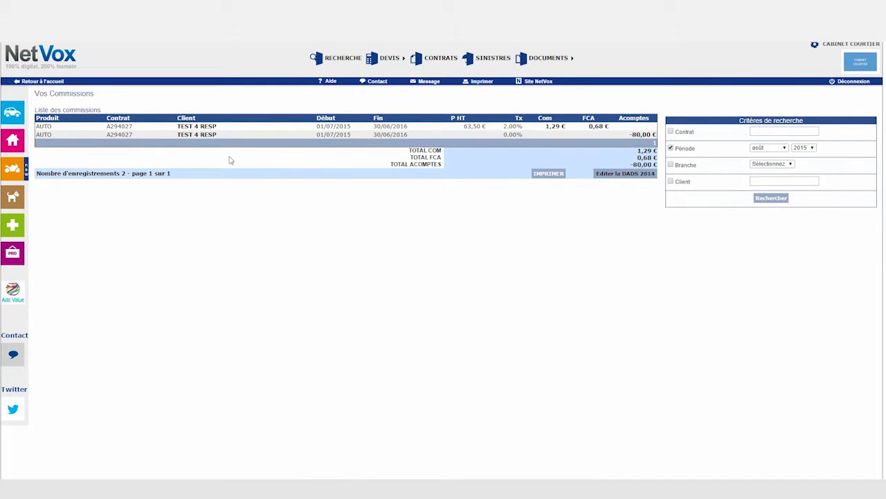
left_click(69, 70)
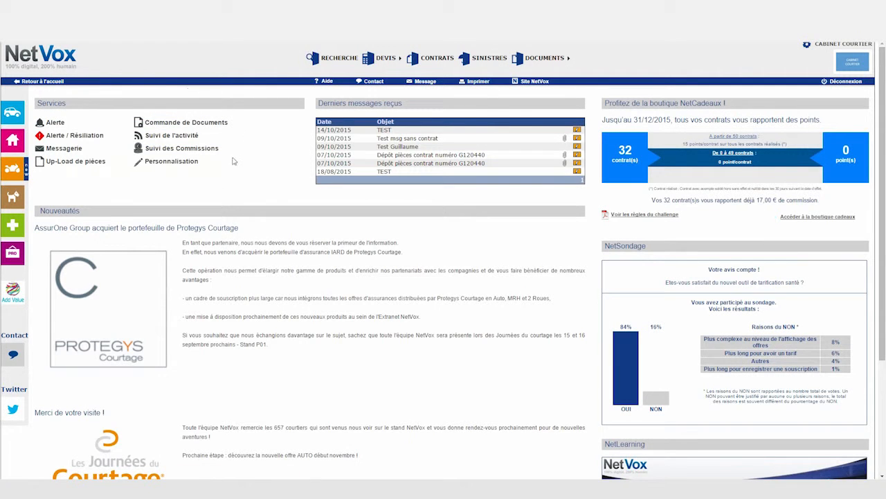
left_click(181, 162)
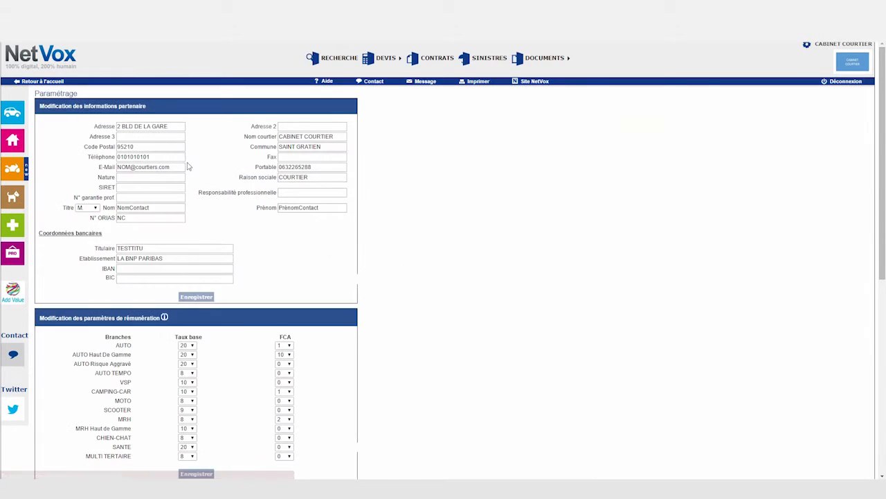
scroll(248, 255, "down", 2)
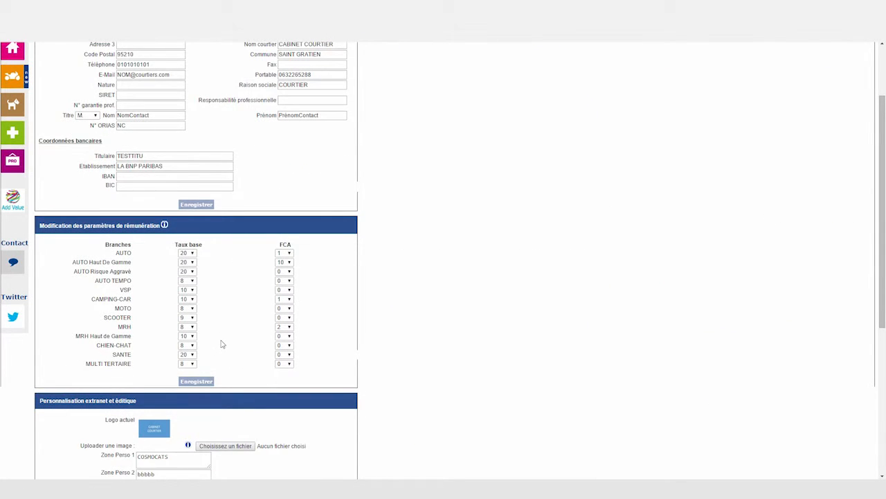
left_click(204, 386)
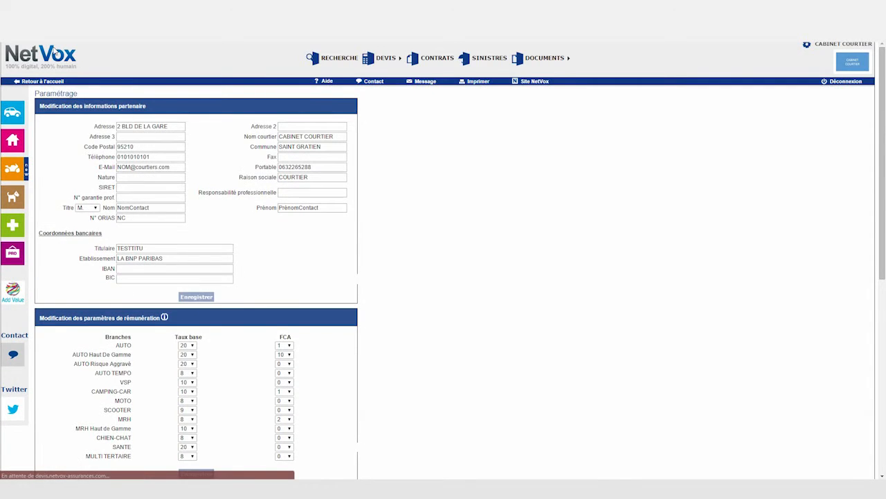
left_click(54, 54)
Step: Open the NetCadeaux gift shop from the home page
scroll(270, 196, "down", 3)
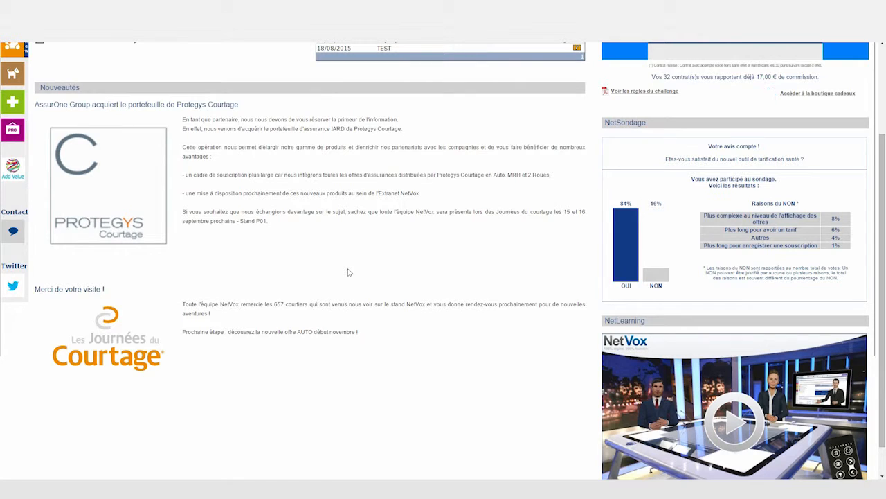
scroll(340, 267, "up", 2)
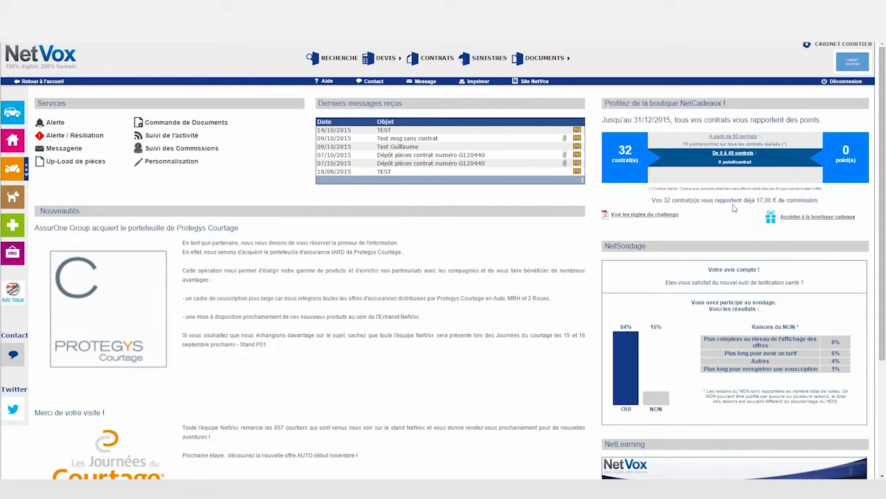
left_click(810, 220)
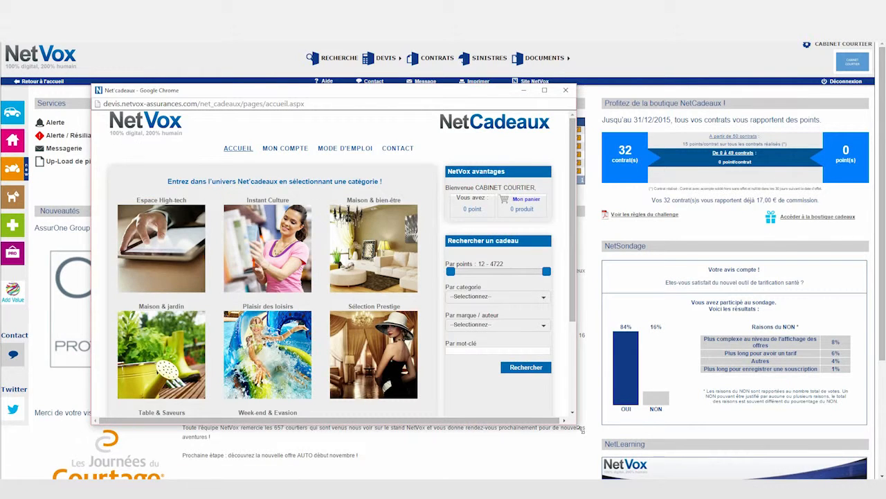